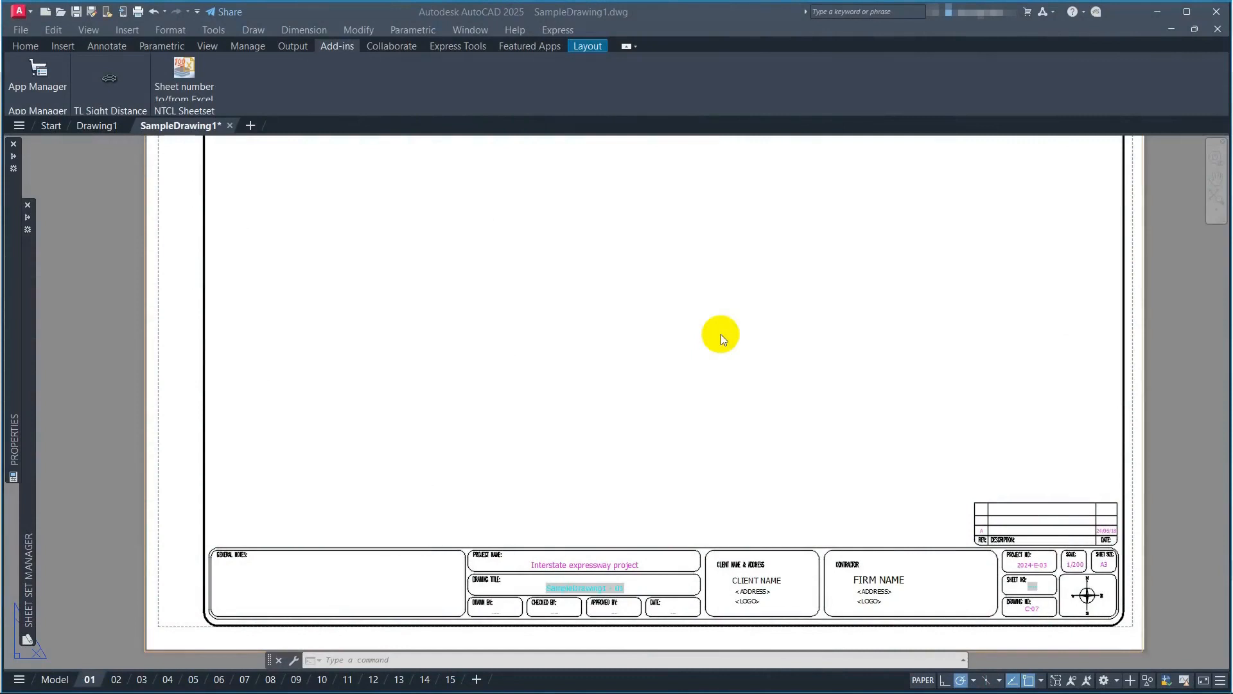
Launch the Sheet number to/from Excel add-in and reposition its window over the drawing
{"action": "left_click", "coordinate": [721, 334]}
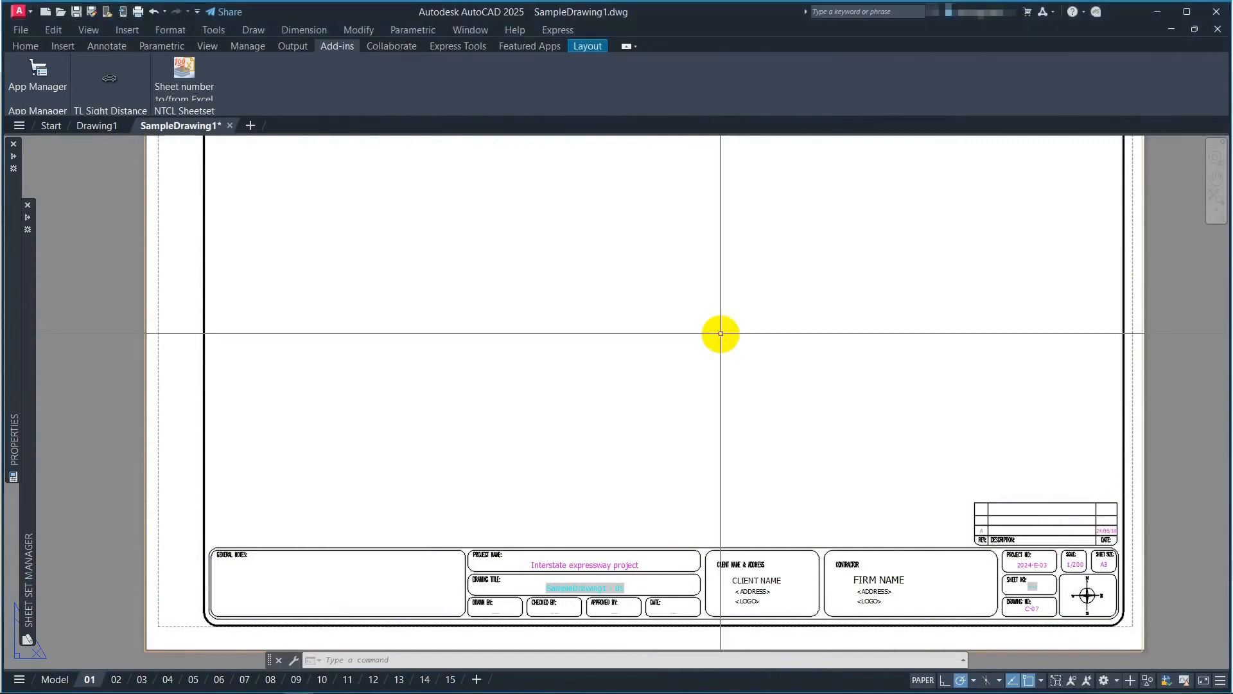
{"action": "left_click", "coordinate": [206, 81]}
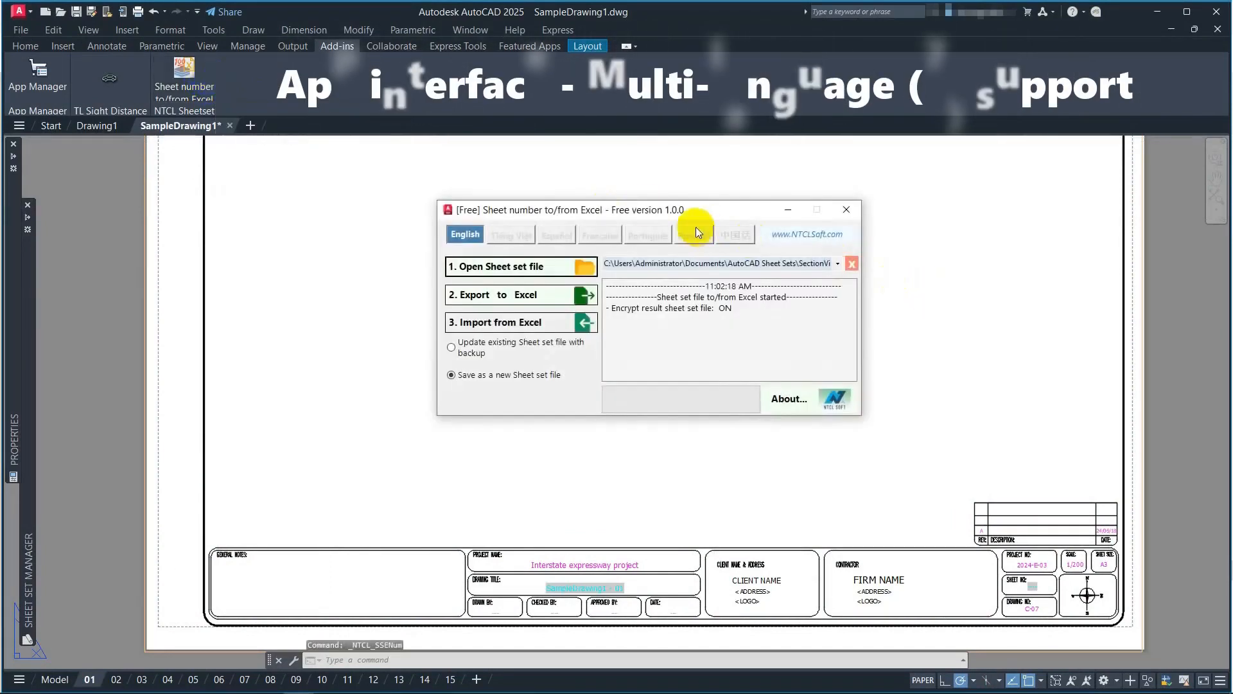
{"action": "left_click_drag", "start_coordinate": [642, 214], "coordinate": [631, 200]}
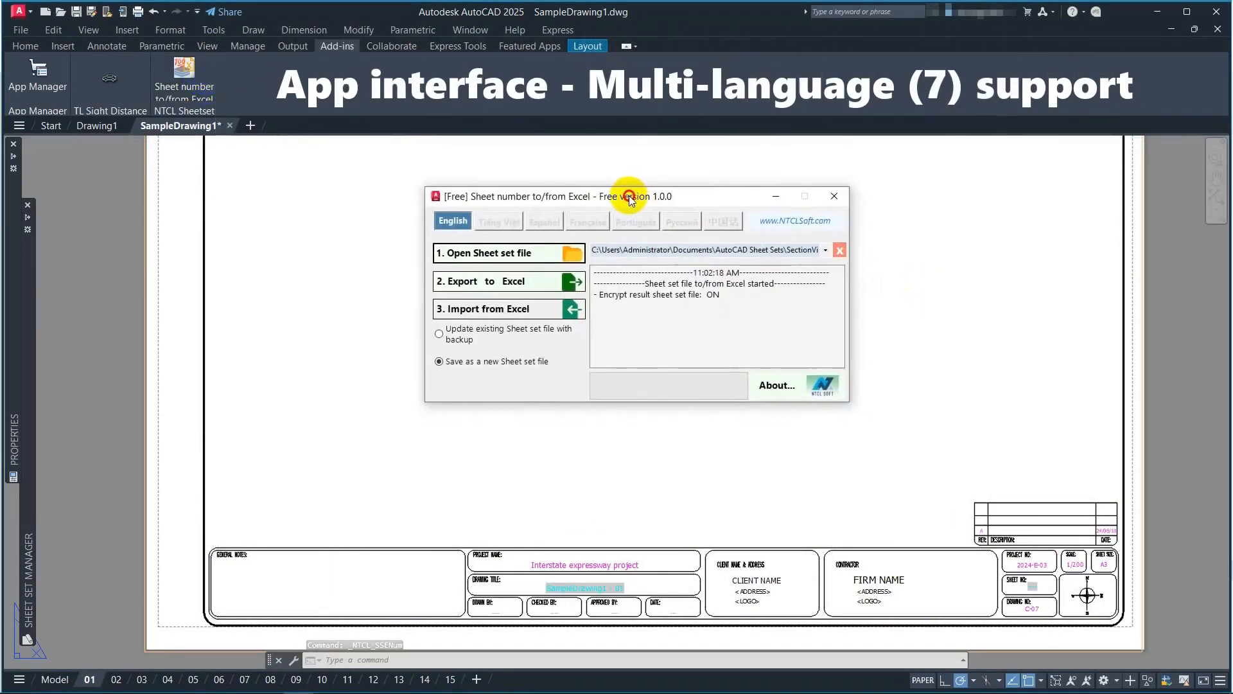
Preview the add-in's interface in Vietnamese, Spanish, French, Portuguese, Russian and Chinese, and return it to English
{"action": "left_click", "coordinate": [499, 221]}
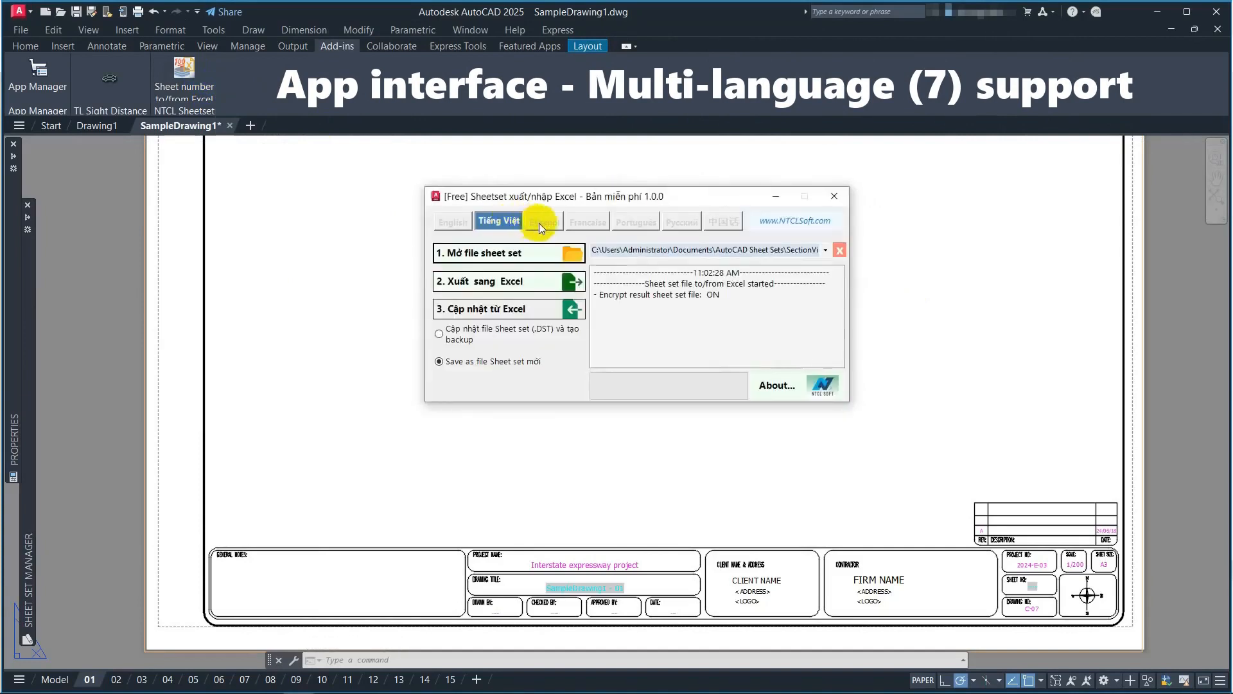
{"action": "left_click", "coordinate": [548, 223]}
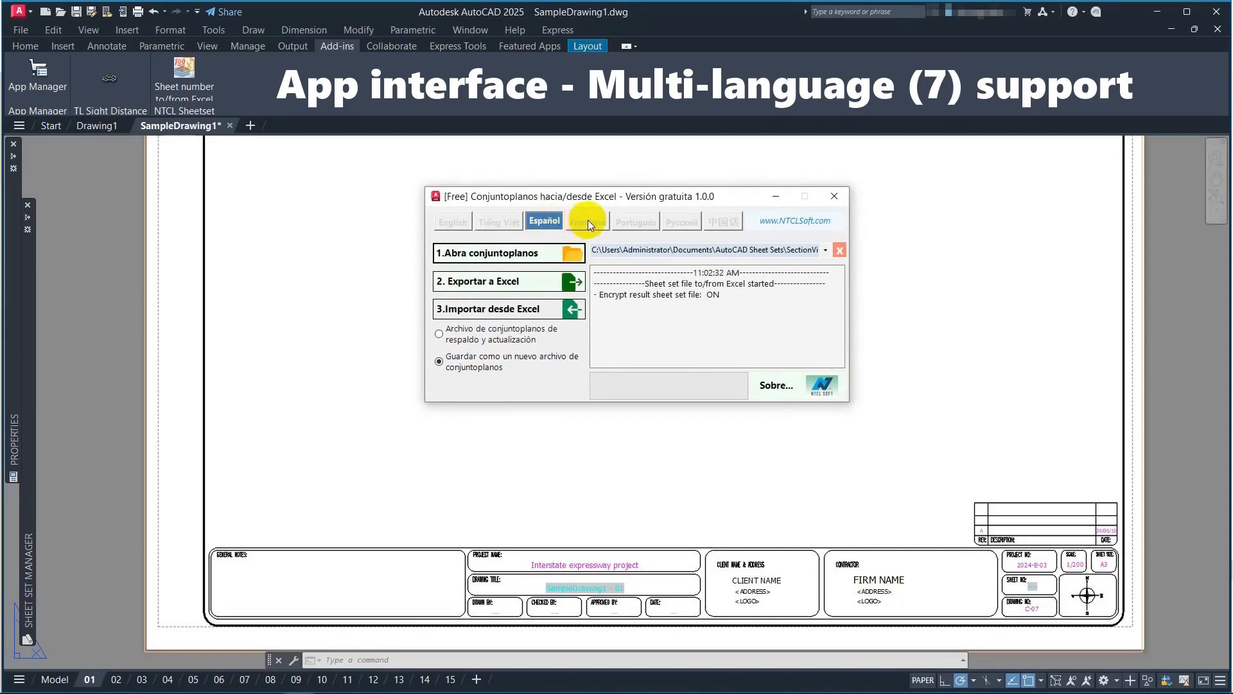
{"action": "left_click", "coordinate": [588, 222]}
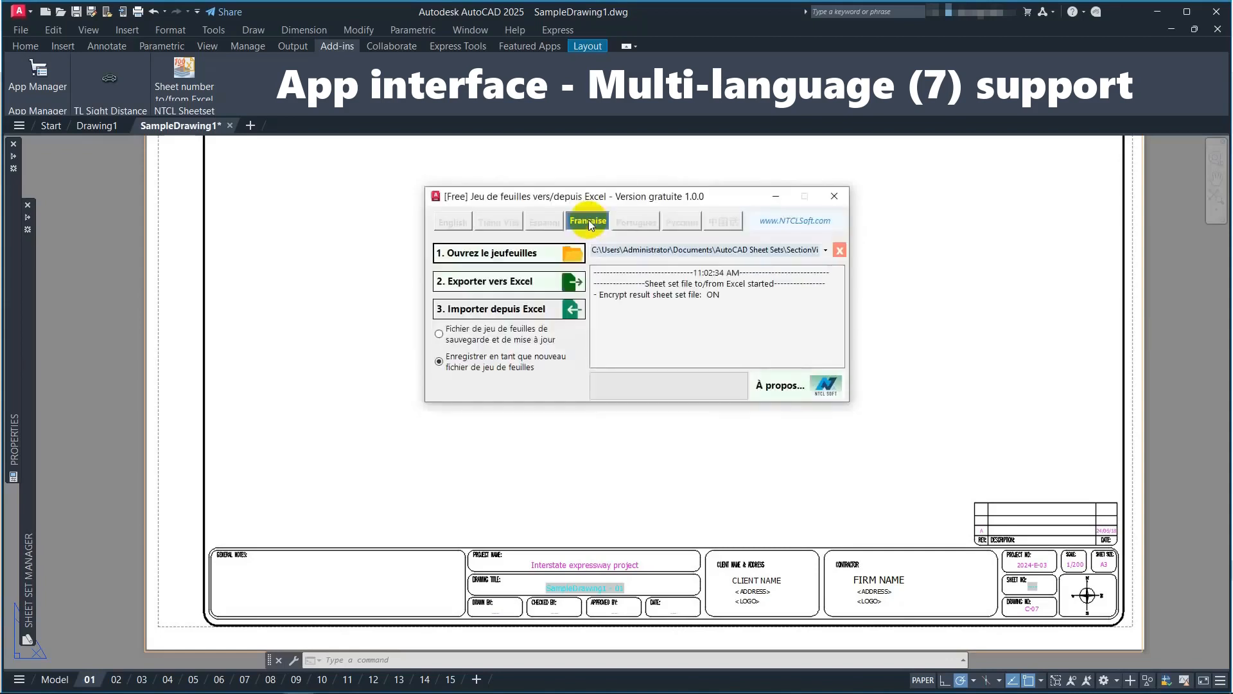
{"action": "left_click", "coordinate": [644, 221]}
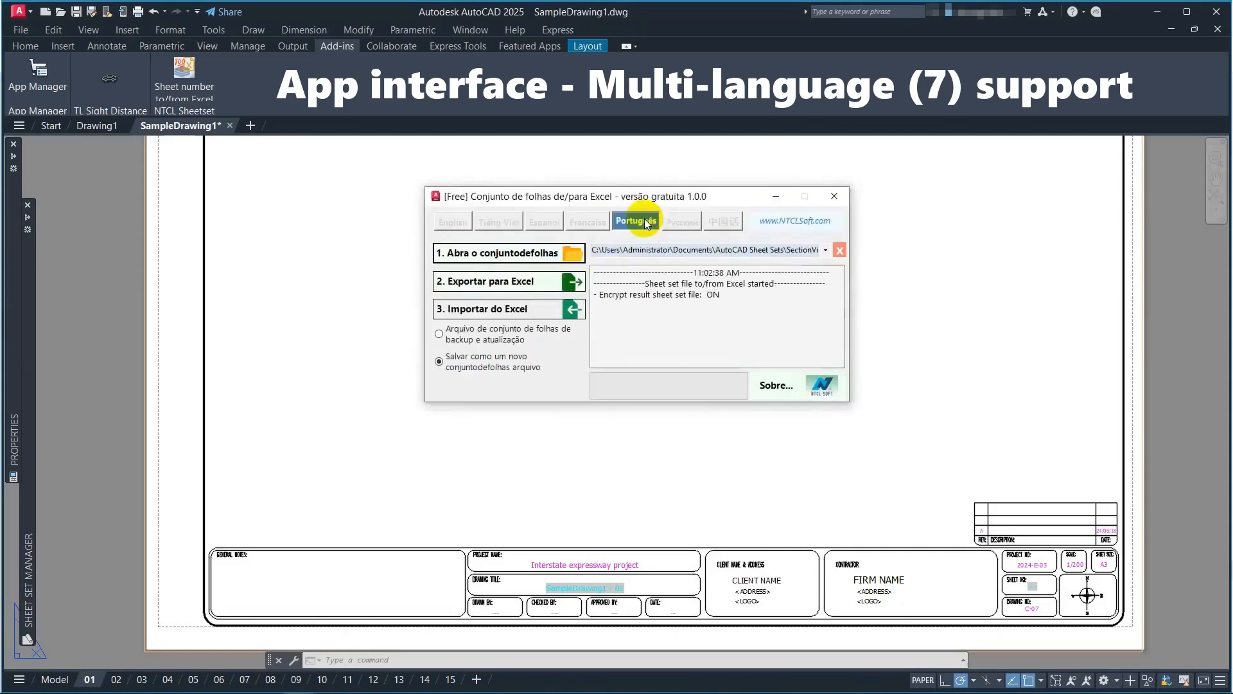
{"action": "left_click", "coordinate": [689, 222]}
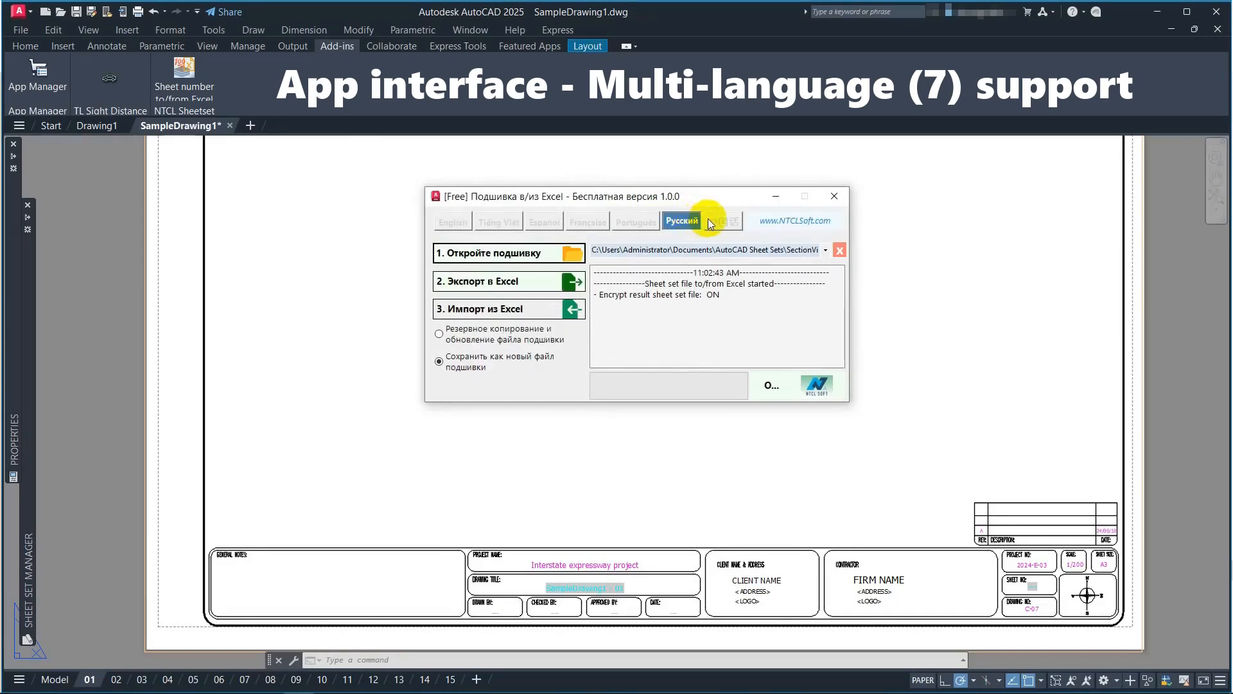
{"action": "left_click", "coordinate": [717, 221]}
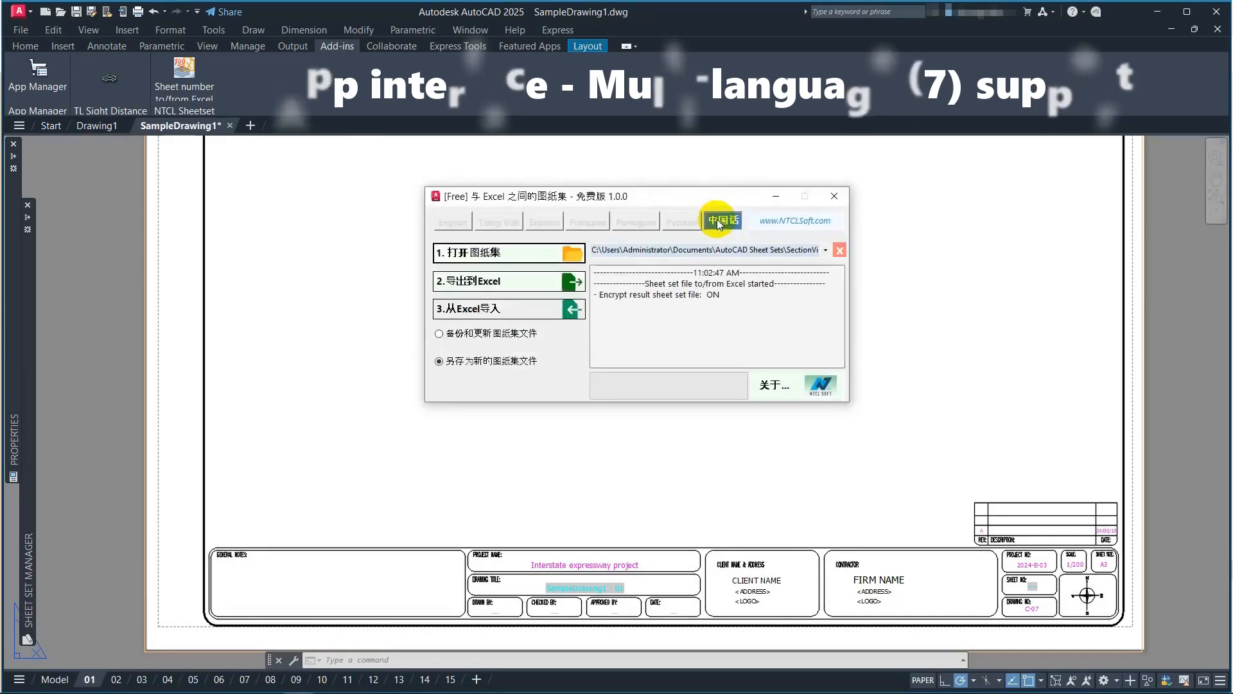
{"action": "left_click", "coordinate": [452, 221]}
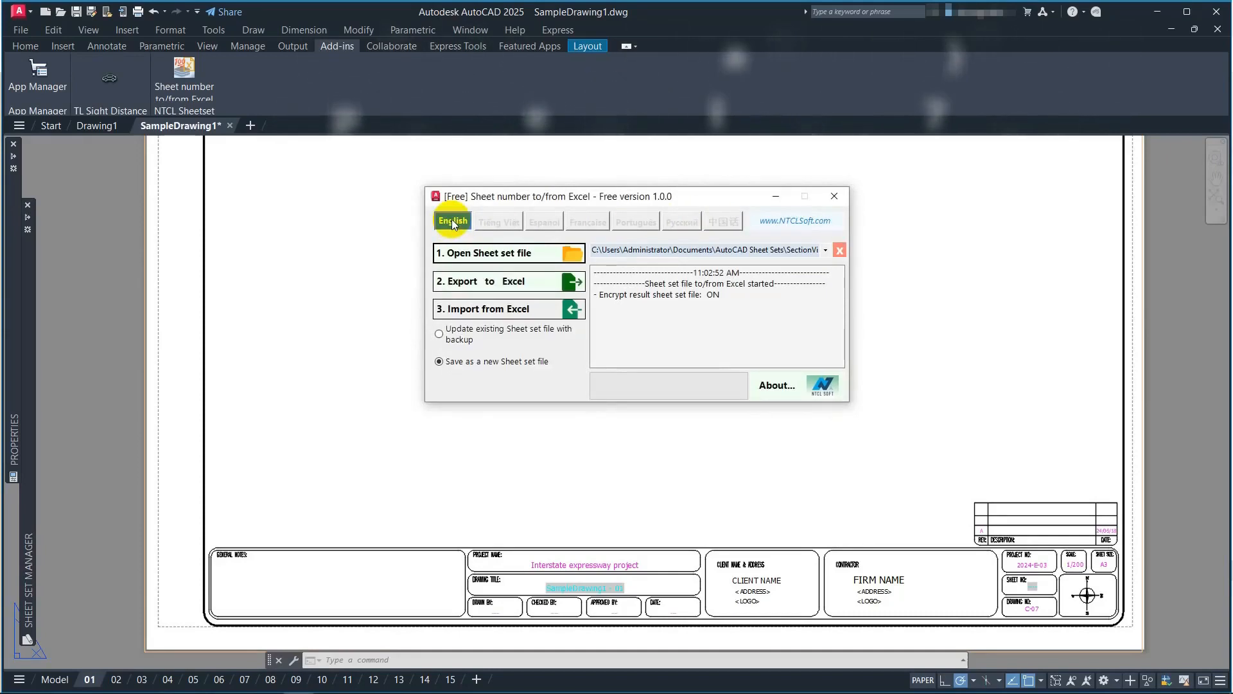
Load the sheet set file SampleSheetSet1.dst into the add-in and export its data to Excel
{"action": "left_click", "coordinate": [482, 255]}
{"action": "left_click", "coordinate": [598, 306]}
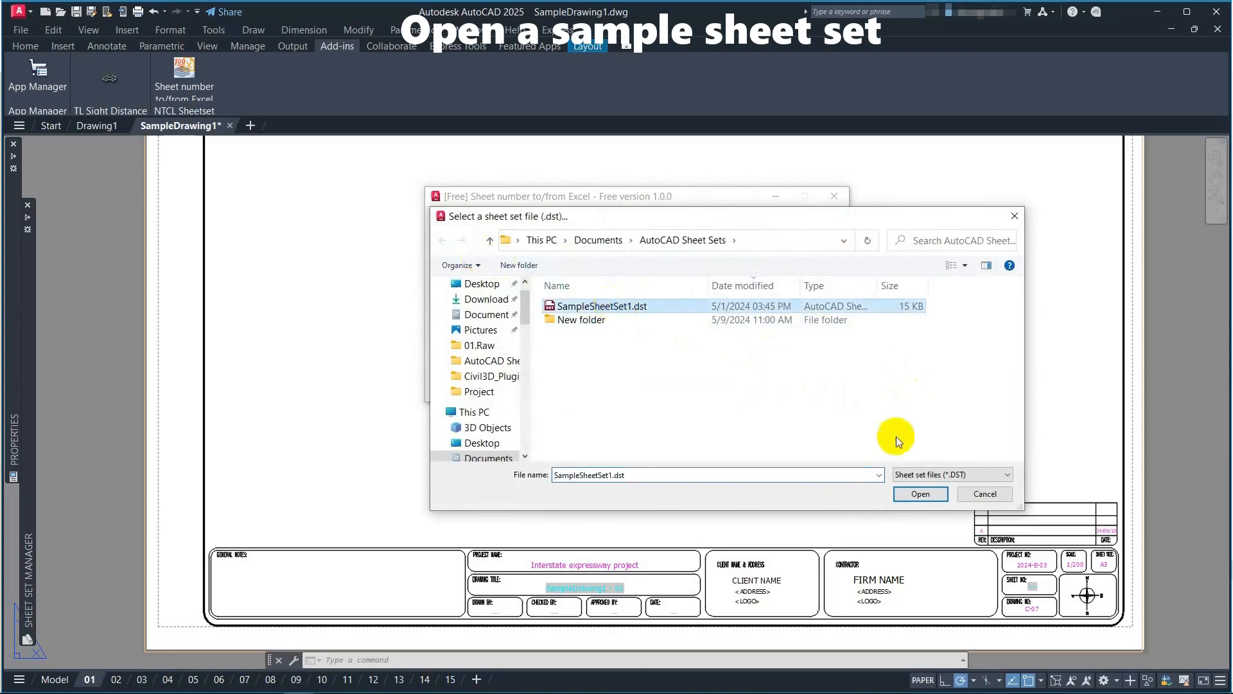
{"action": "left_click", "coordinate": [918, 494]}
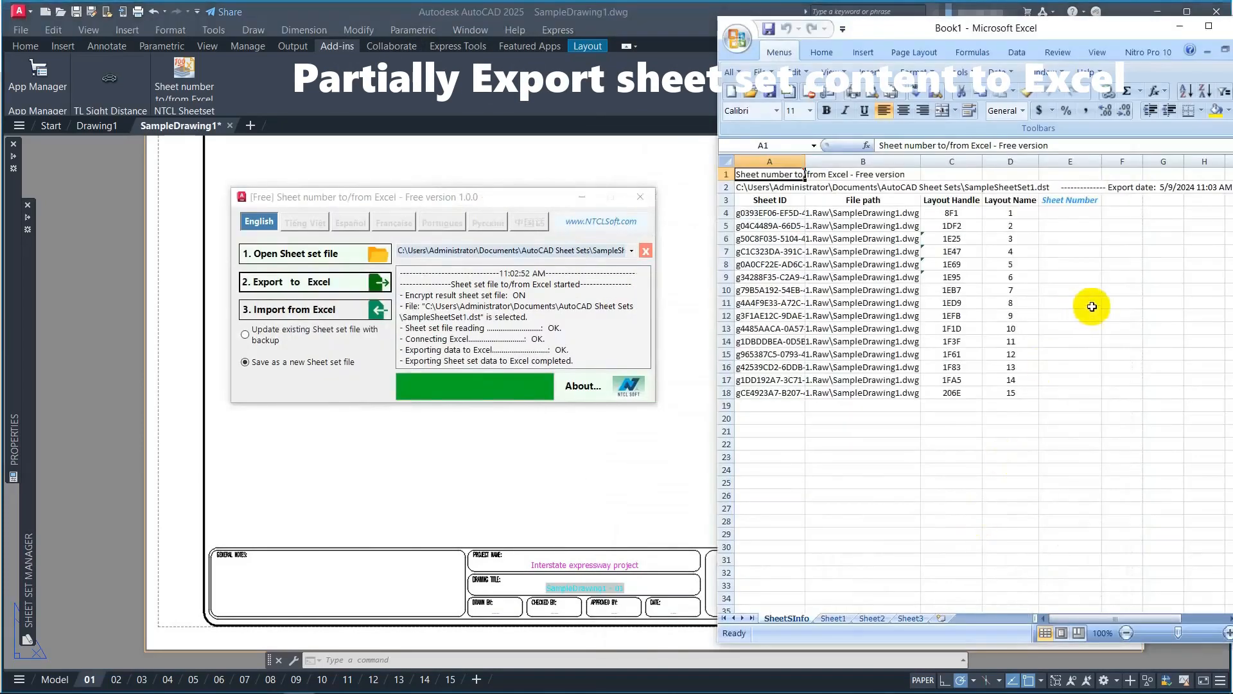
Enter 1 / 15 as text in the first Sheet Number cell, E4, and fill the series down to row 18
{"action": "left_click", "coordinate": [1085, 222]}
{"action": "left_click", "coordinate": [1084, 213]}
{"action": "type", "text": "1"}
{"action": "key", "text": "BackSpace"}
{"action": "type", "text": "'"}
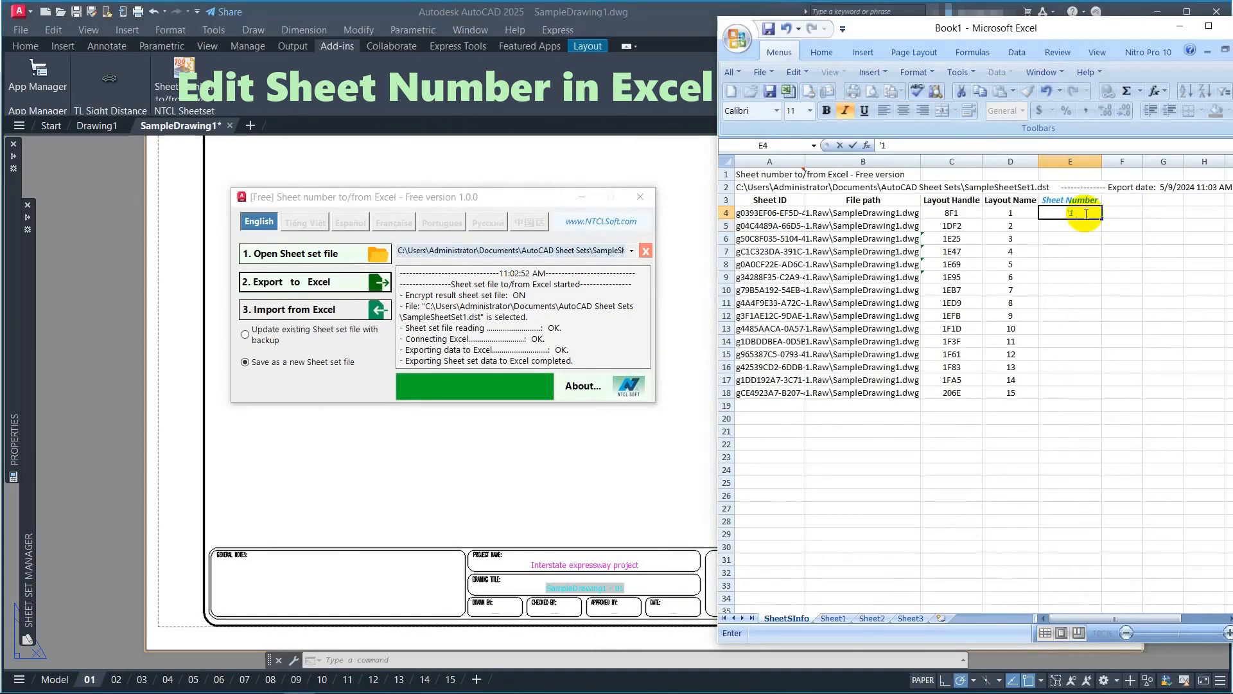
{"action": "type", "text": "1 / 15"}
{"action": "key", "text": "Return"}
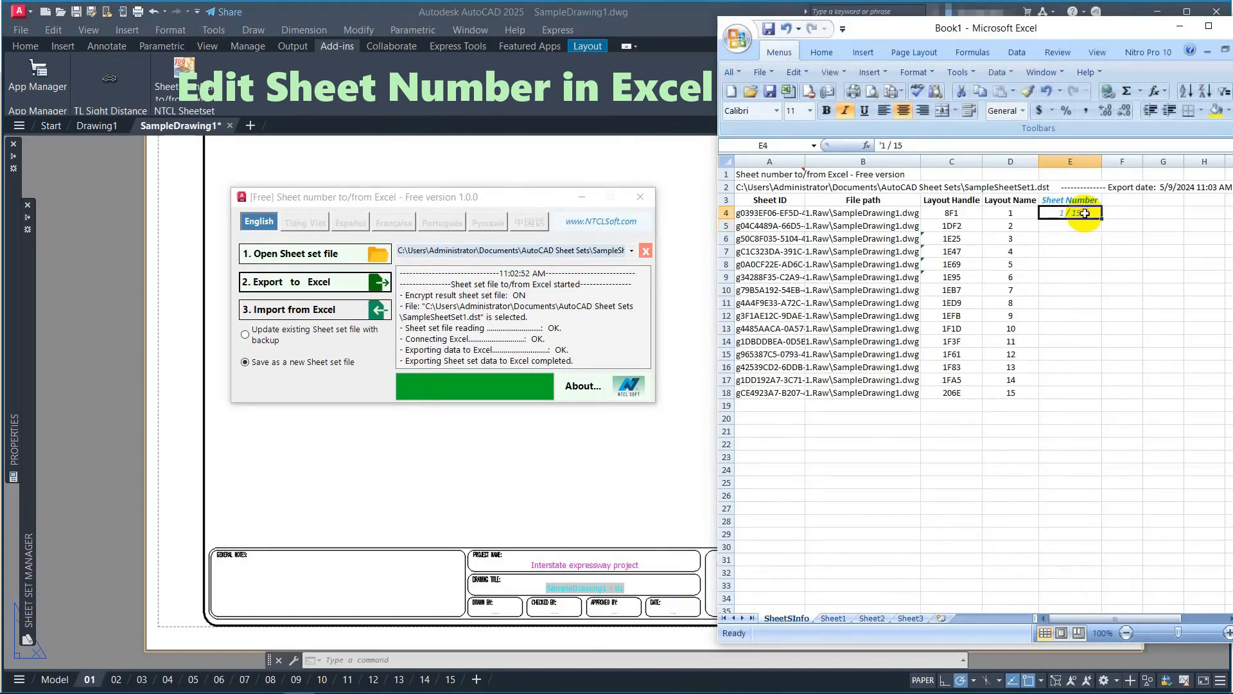
{"action": "double_click", "coordinate": [1102, 219]}
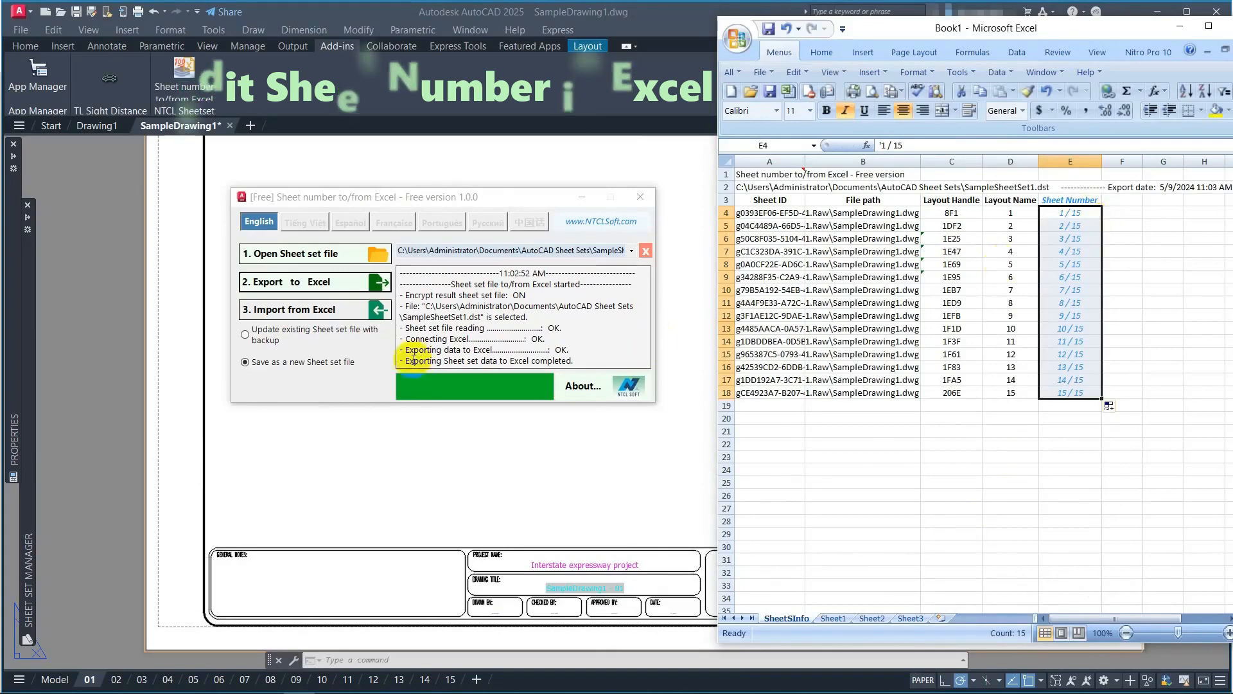
Import the sheet numbers from Excel and save them as a new sheet set file named SampleSheetSet1_Renumbered.dst
{"action": "left_click", "coordinate": [318, 383]}
{"action": "left_click", "coordinate": [345, 310]}
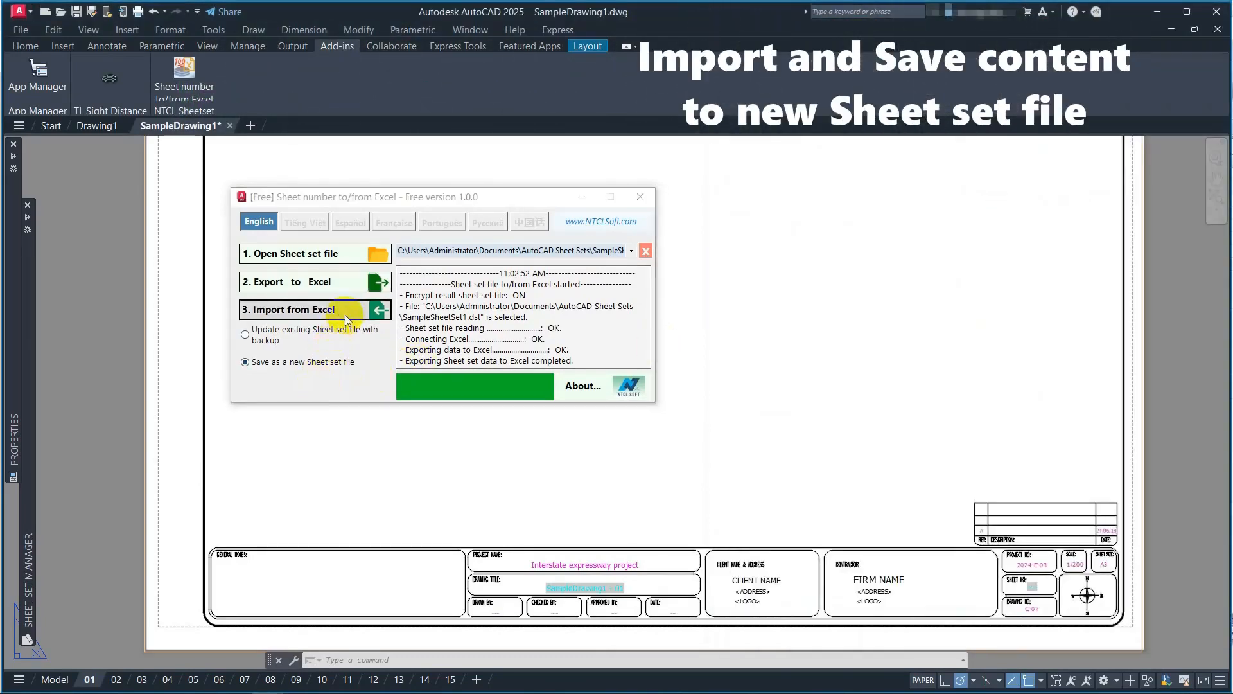
{"action": "left_click", "coordinate": [431, 311]}
{"action": "left_click", "coordinate": [394, 427]}
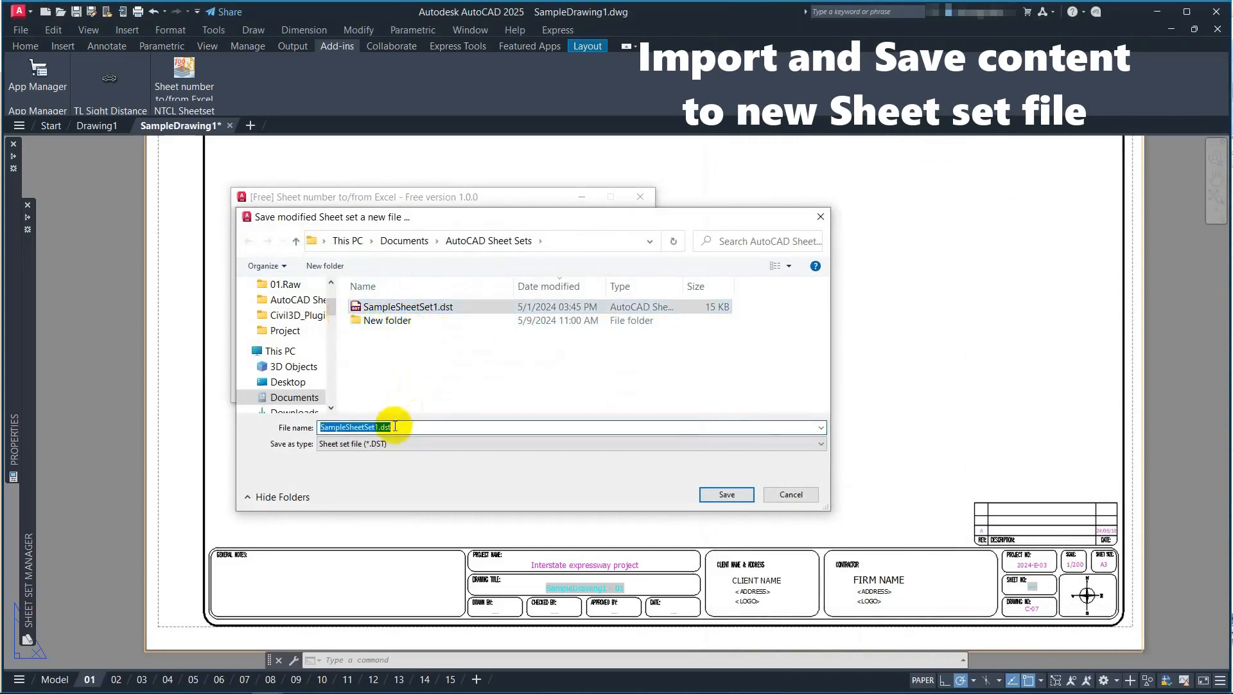
{"action": "left_click", "coordinate": [378, 427]}
{"action": "type", "text": "_Renumbered"}
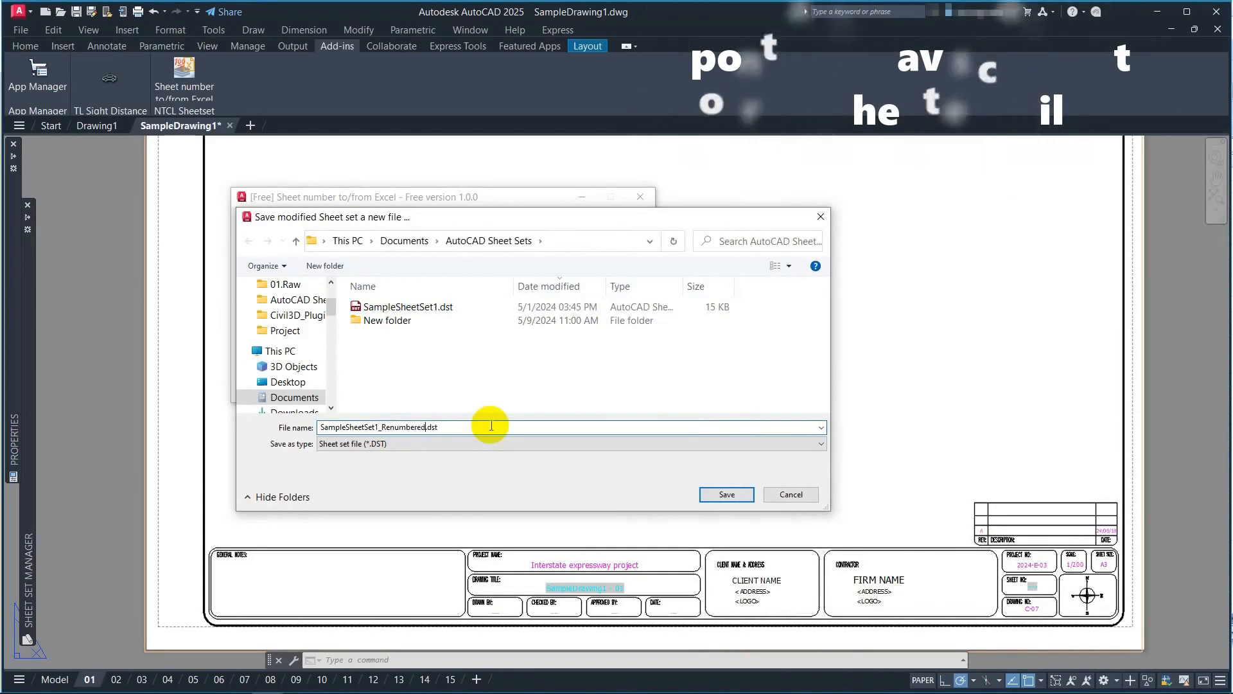
{"action": "left_click", "coordinate": [717, 495]}
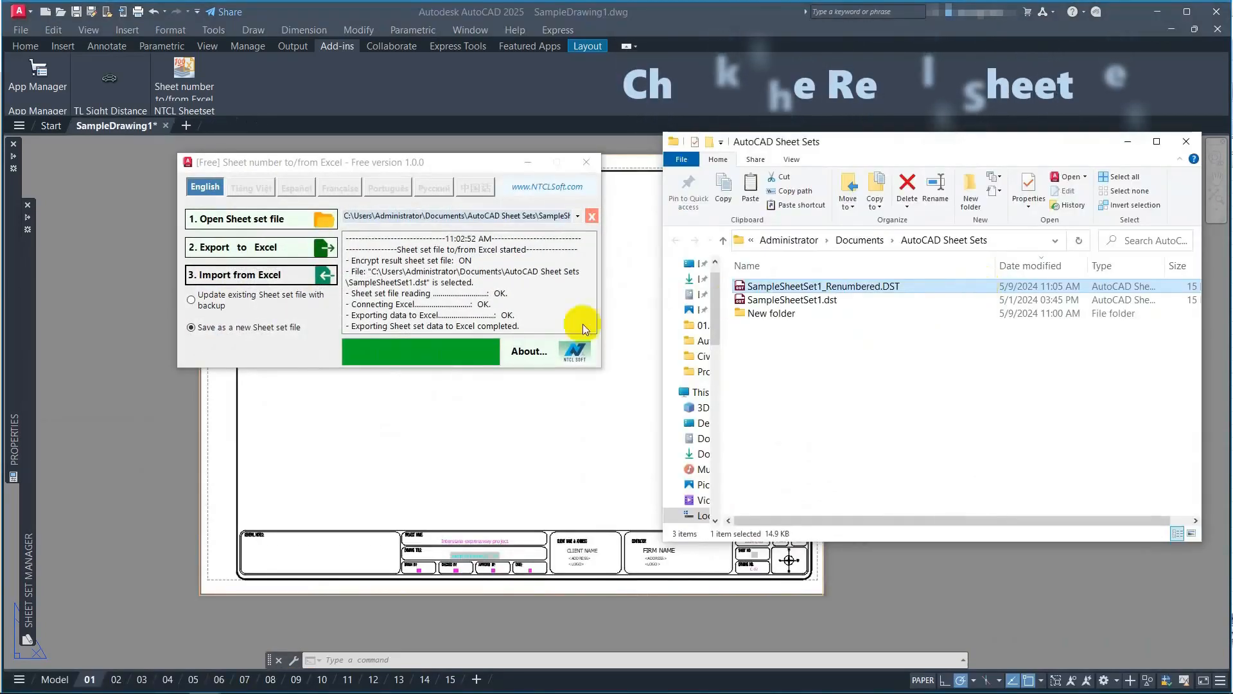
Open the sheet set SampleSheetSet1_Renumbered.DST in the Sheet Set Manager
{"action": "left_click", "coordinate": [542, 473]}
{"action": "scroll", "coordinate": [705, 537], "scroll_direction": "up", "scroll_amount": 8}
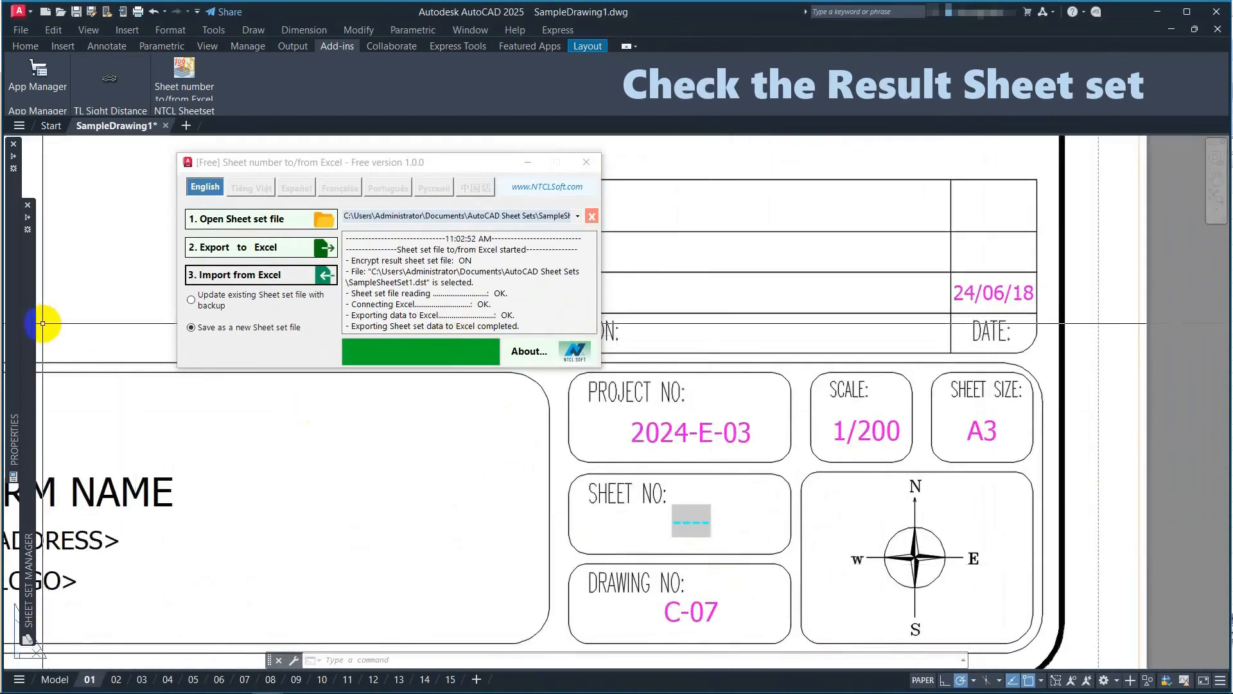
{"action": "mouse_move", "coordinate": [28, 344]}
{"action": "left_click", "coordinate": [201, 215]}
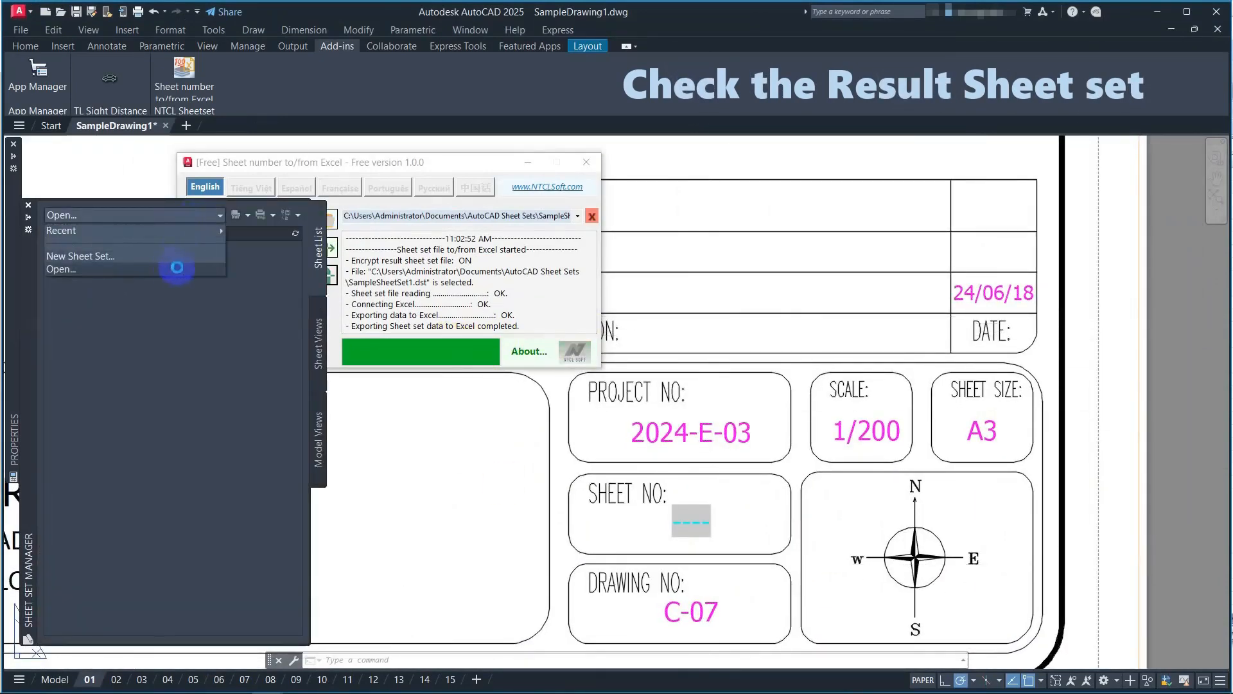
{"action": "left_click", "coordinate": [172, 269]}
{"action": "left_click", "coordinate": [449, 248]}
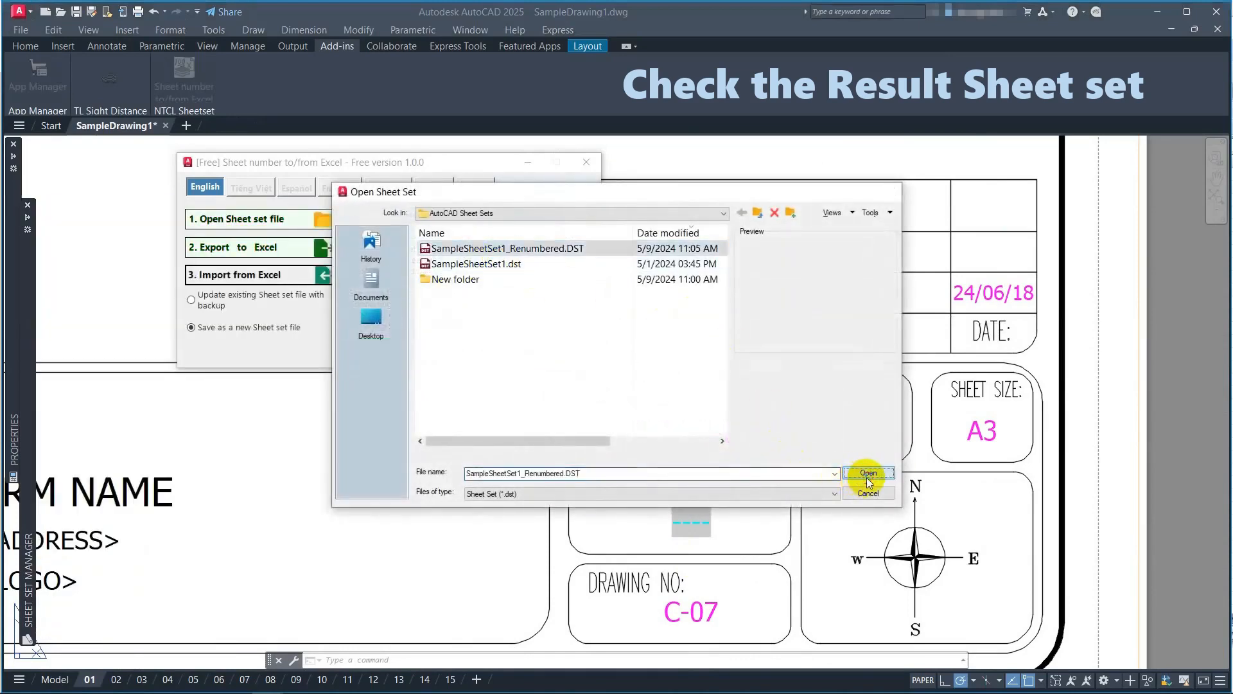
{"action": "left_click", "coordinate": [866, 473]}
Check the sheet number in the properties of the set's first sheet, SampleDrawing1 - 01
{"action": "mouse_move", "coordinate": [34, 429]}
{"action": "right_click", "coordinate": [170, 262]}
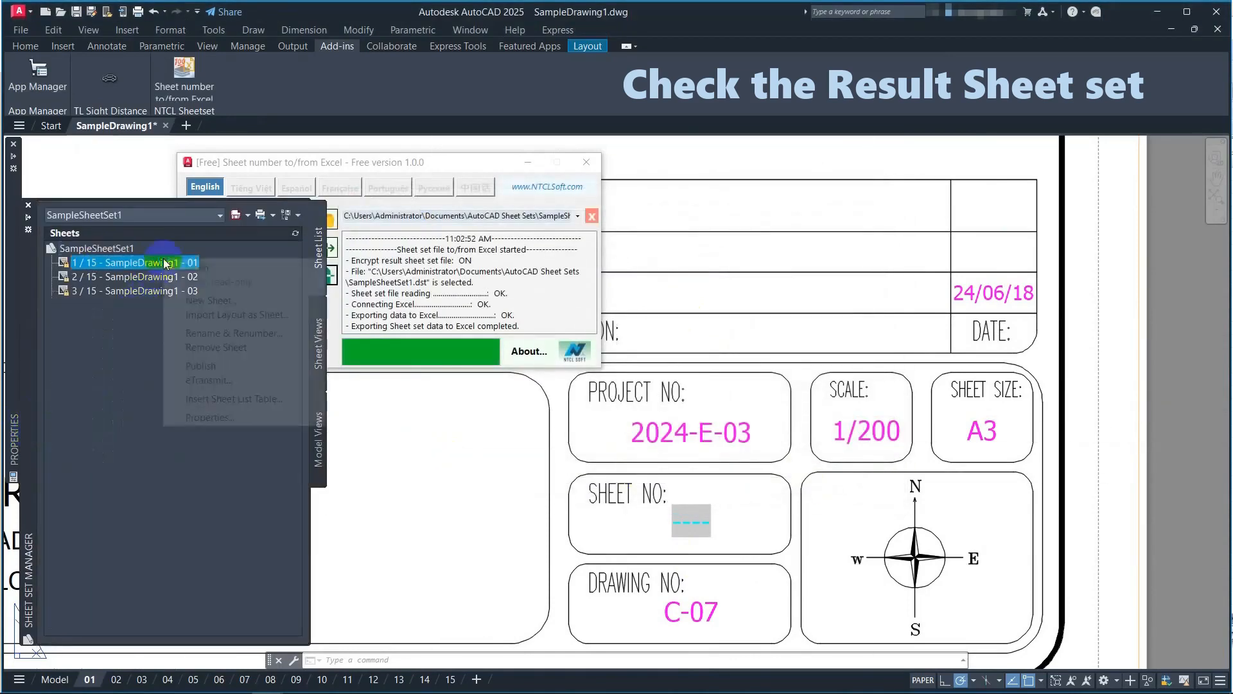
{"action": "left_click", "coordinate": [193, 474]}
{"action": "left_click", "coordinate": [635, 238]}
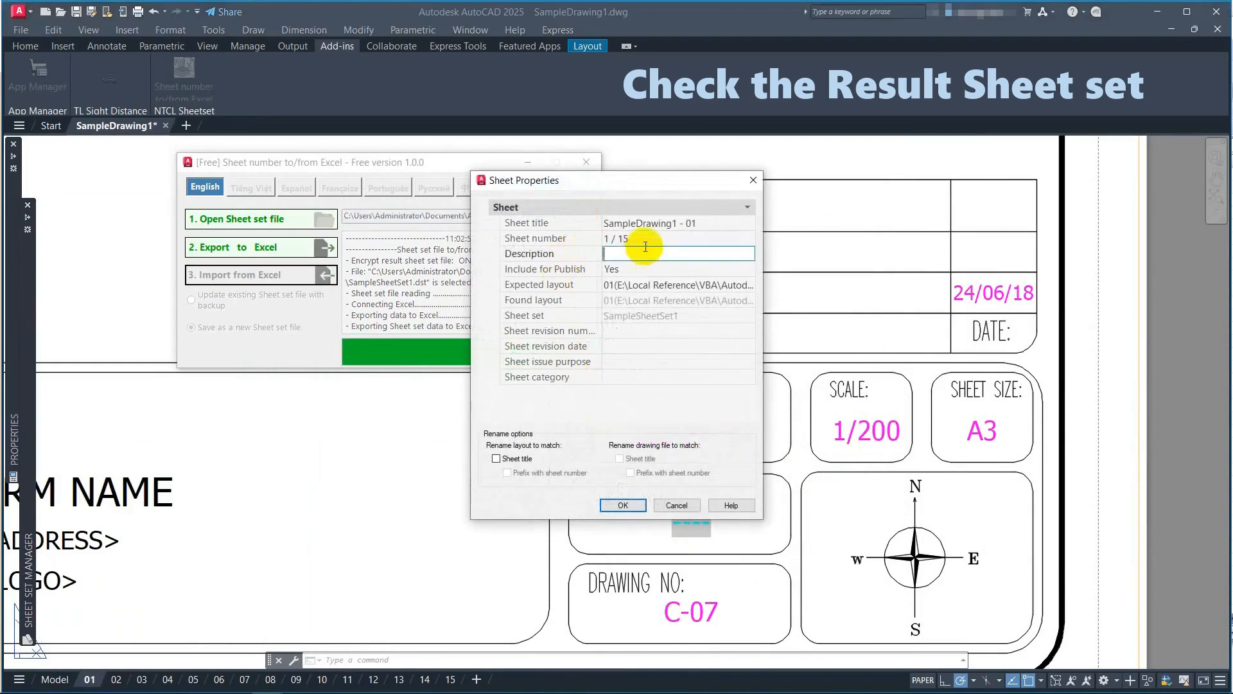
{"action": "left_click", "coordinate": [758, 184]}
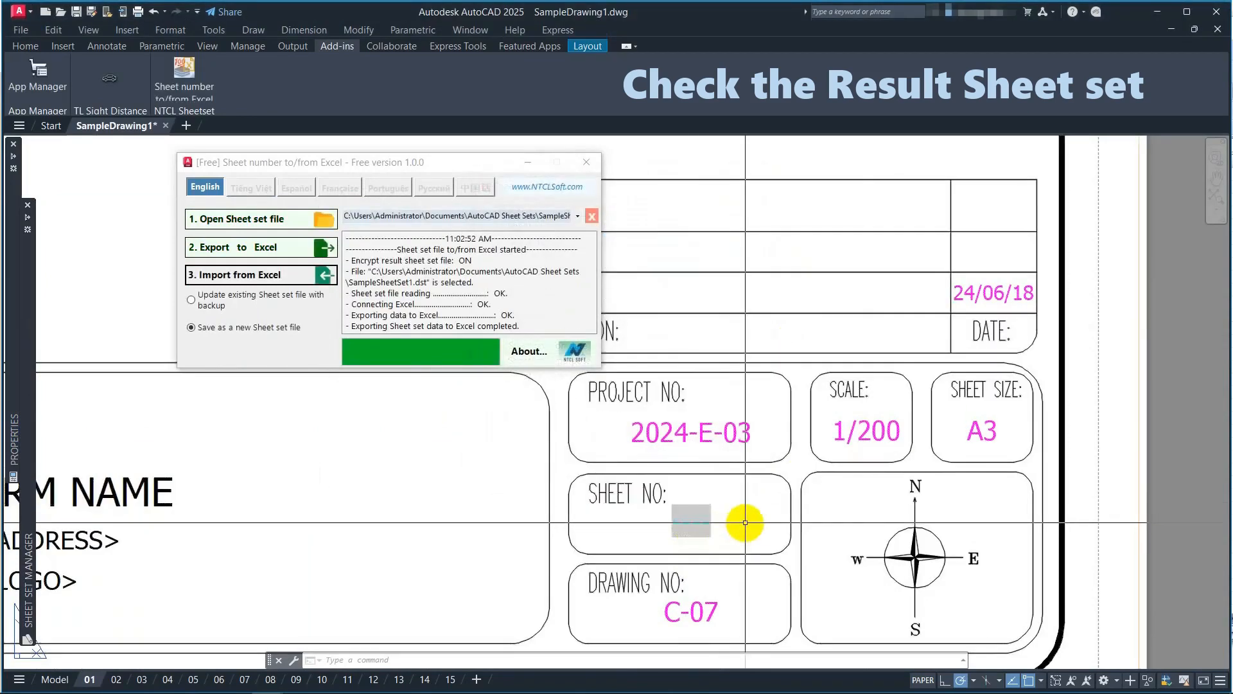
Update the title block fields on layout 01 with UPDATEFIELD, and inspect the sheet number on layout 15
{"action": "type", "text": "updatefi"}
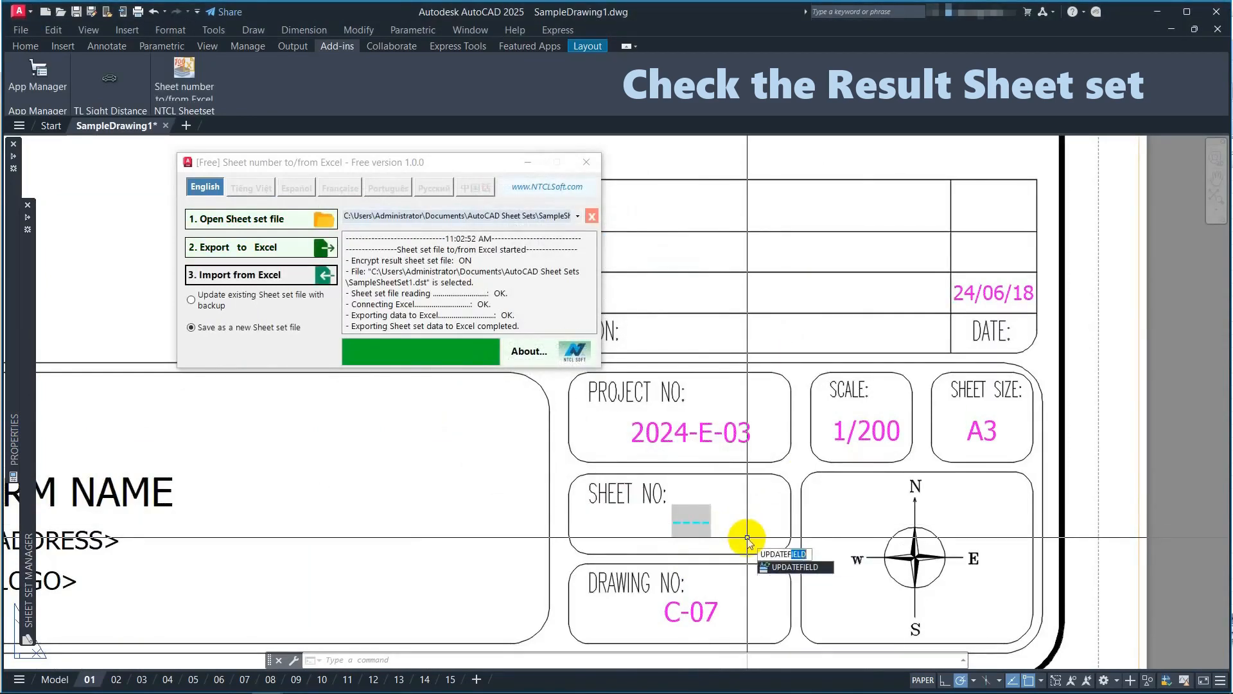
{"action": "key", "text": "Return"}
{"action": "left_click", "coordinate": [745, 550]}
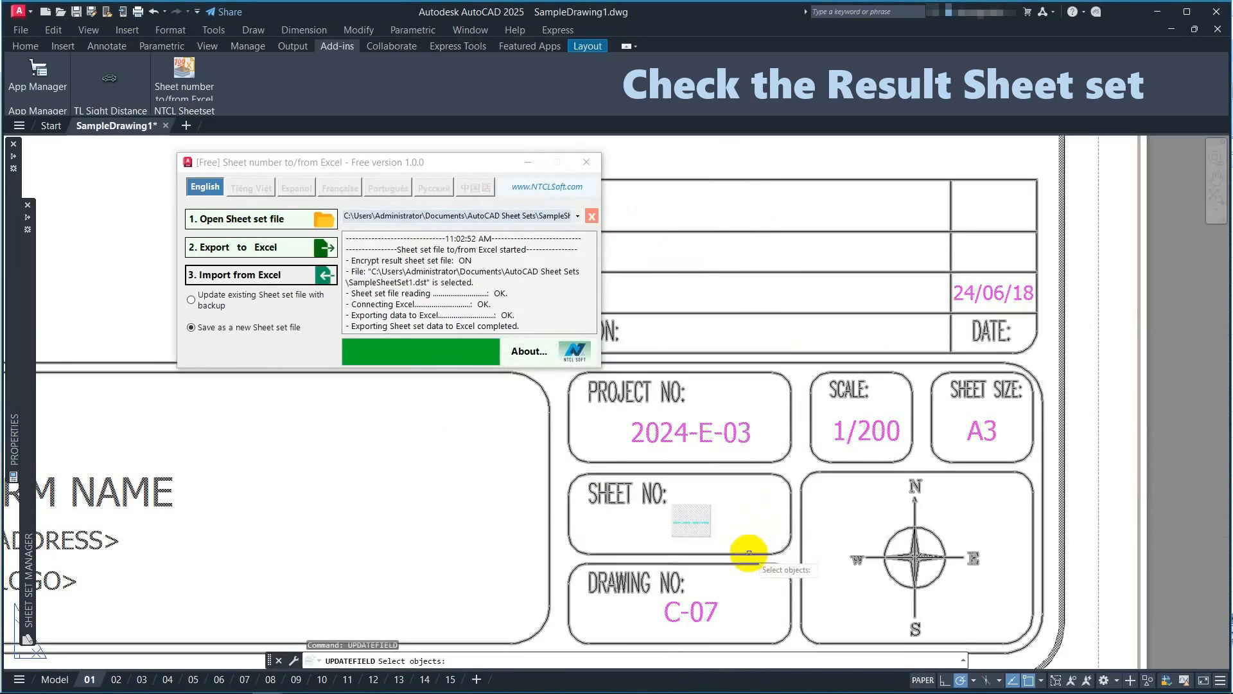
{"action": "key", "text": "Return"}
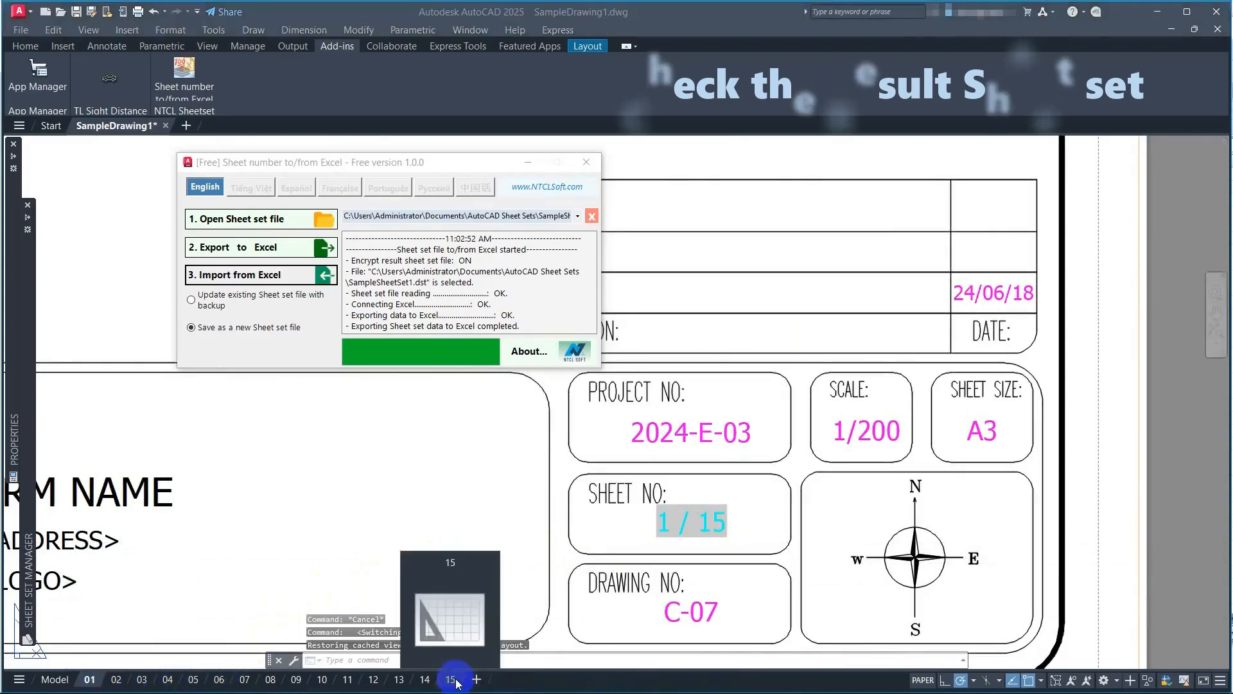
{"action": "left_click", "coordinate": [458, 681]}
{"action": "scroll", "coordinate": [1066, 461], "scroll_direction": "up", "scroll_amount": 5}
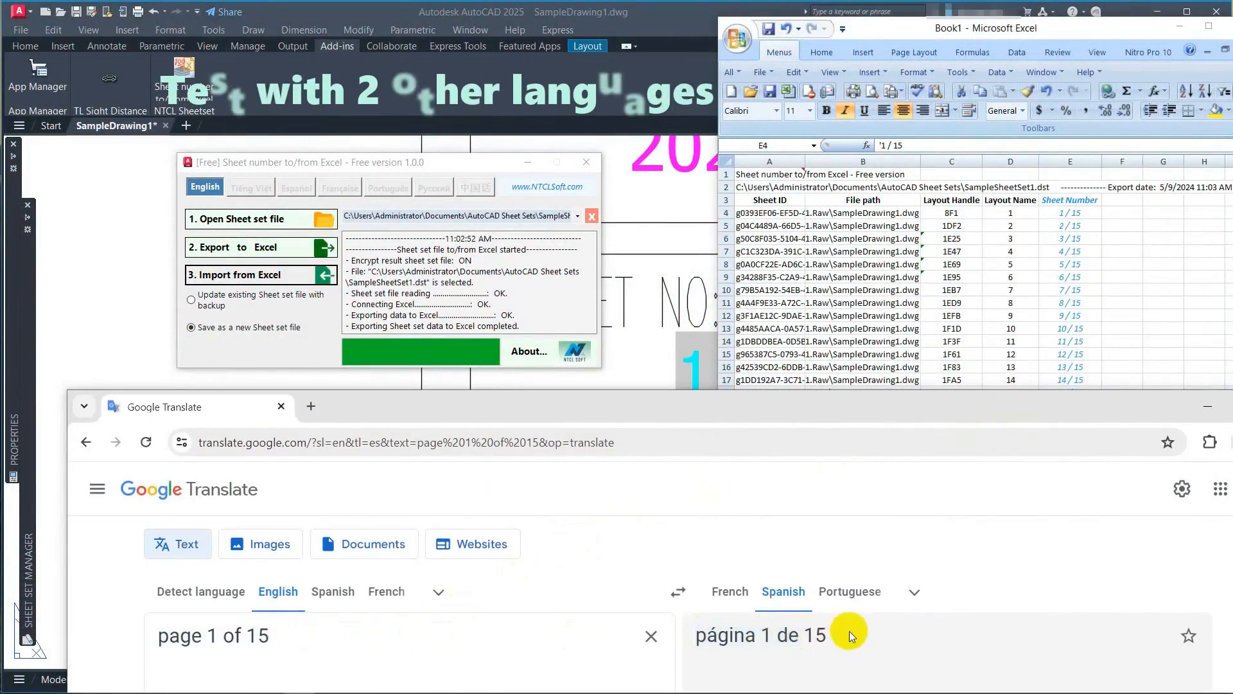
Copy the Spanish translation into Excel, keeping 1 de 15 as text in cell E4 and placing página in F4
{"action": "left_click_drag", "start_coordinate": [834, 640], "coordinate": [760, 646]}
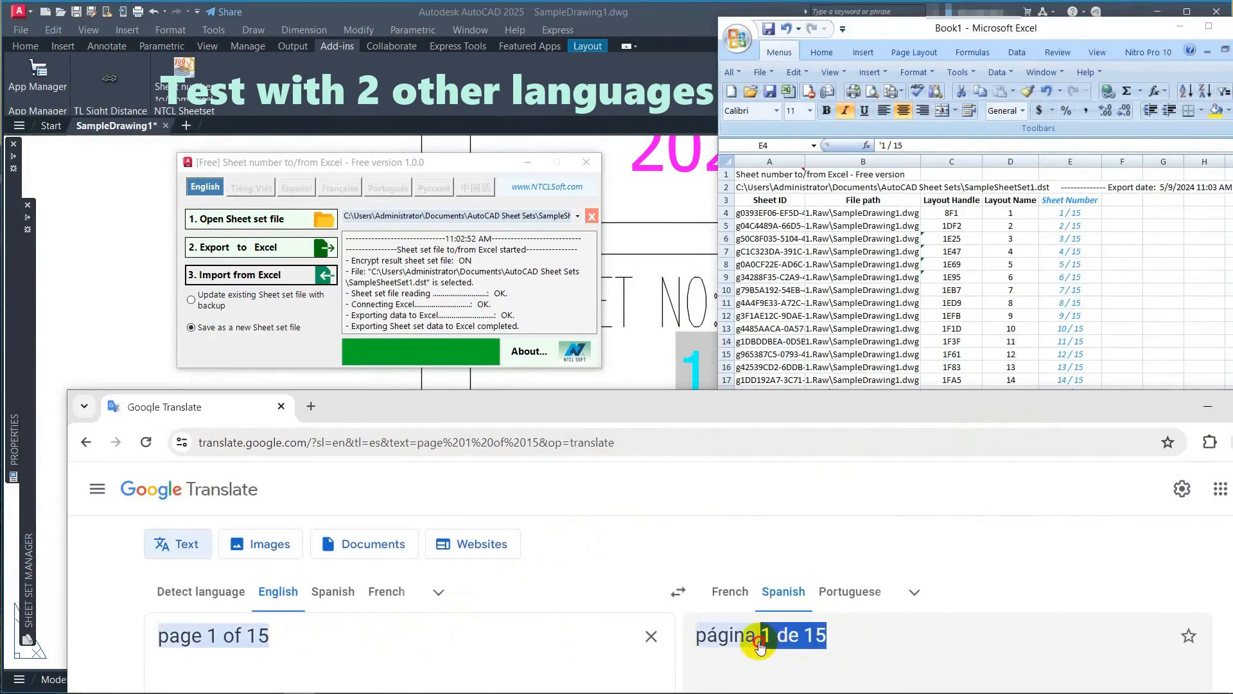
{"action": "left_click", "coordinate": [1085, 214]}
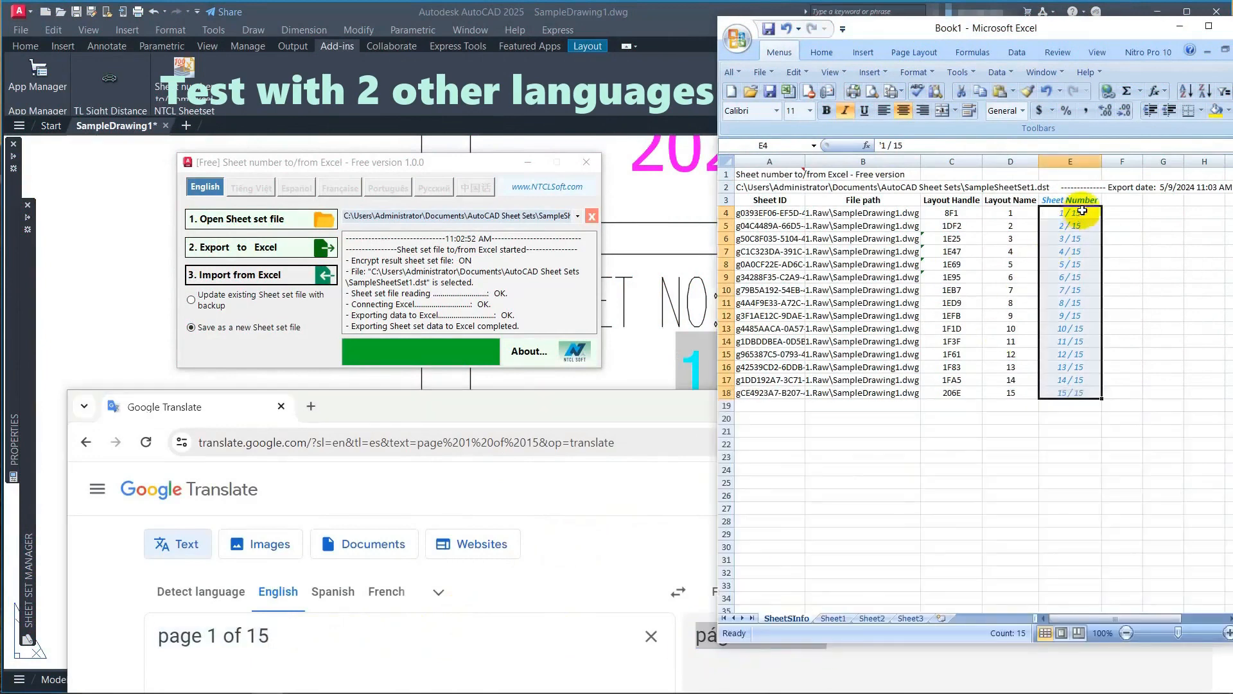
{"action": "left_click_drag", "start_coordinate": [1099, 216], "coordinate": [1102, 221]}
{"action": "double_click", "coordinate": [1079, 216]}
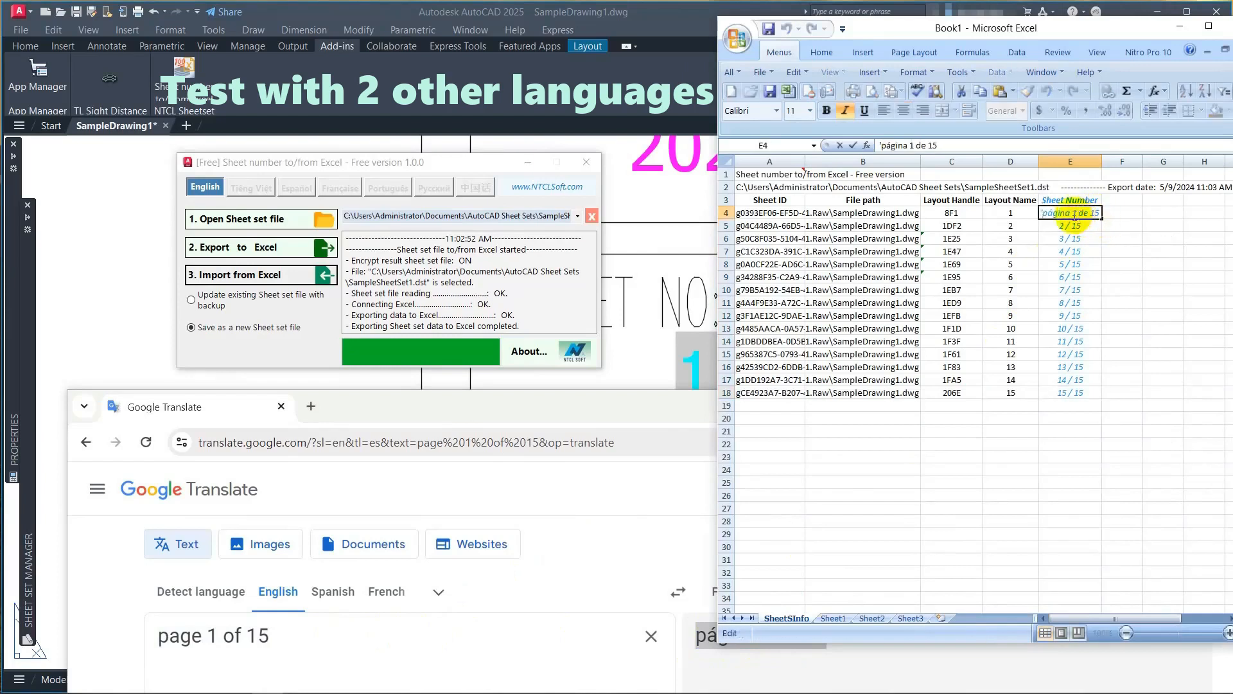
{"action": "key", "text": "Delete"}
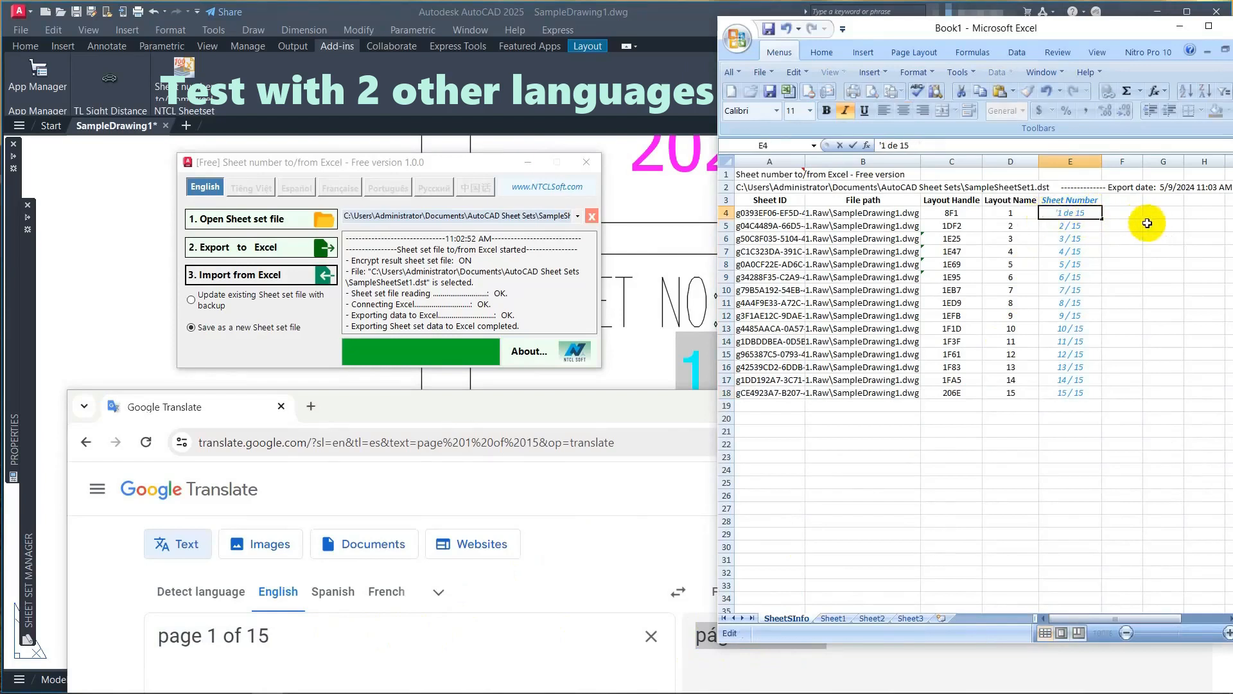
{"action": "left_click", "coordinate": [1137, 214]}
Fill the 1 de 15 series down the Sheet Number column from E4 to E18
{"action": "left_click", "coordinate": [1081, 213]}
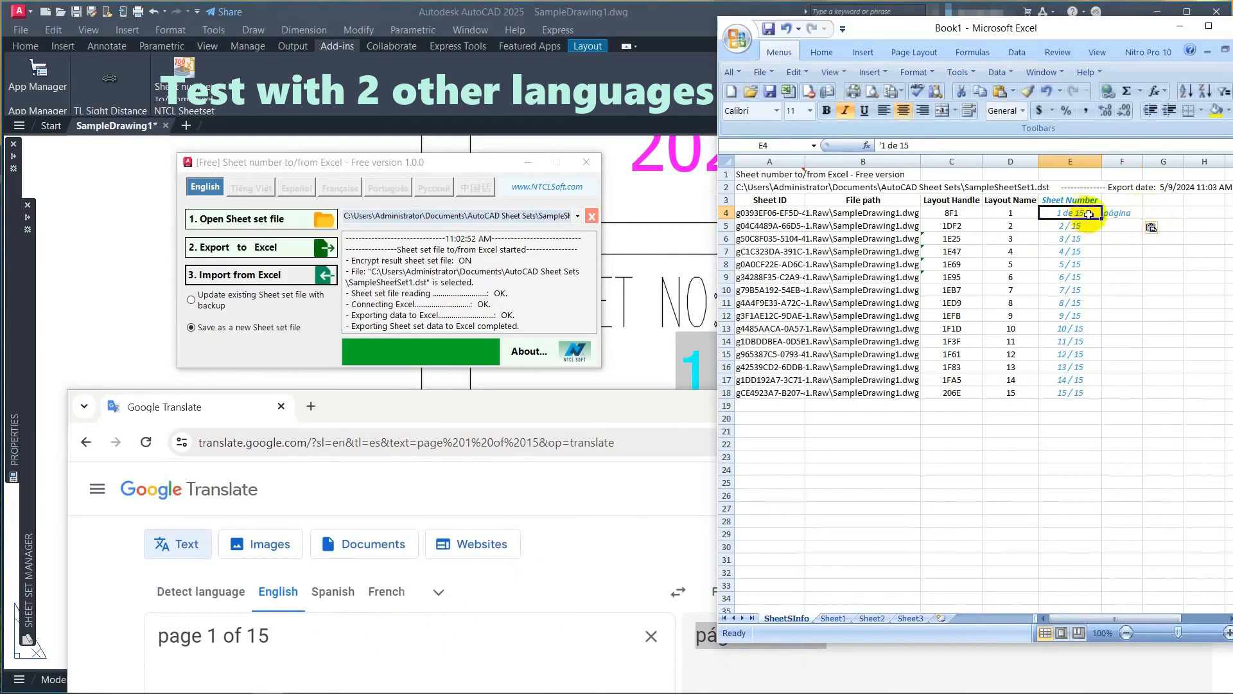
{"action": "left_click_drag", "start_coordinate": [1101, 220], "coordinate": [1100, 393]}
Enter the formula = "página " & E4 in cell F4 and fill it down to F18
{"action": "left_click", "coordinate": [1122, 213]}
{"action": "left_click", "coordinate": [1199, 146]}
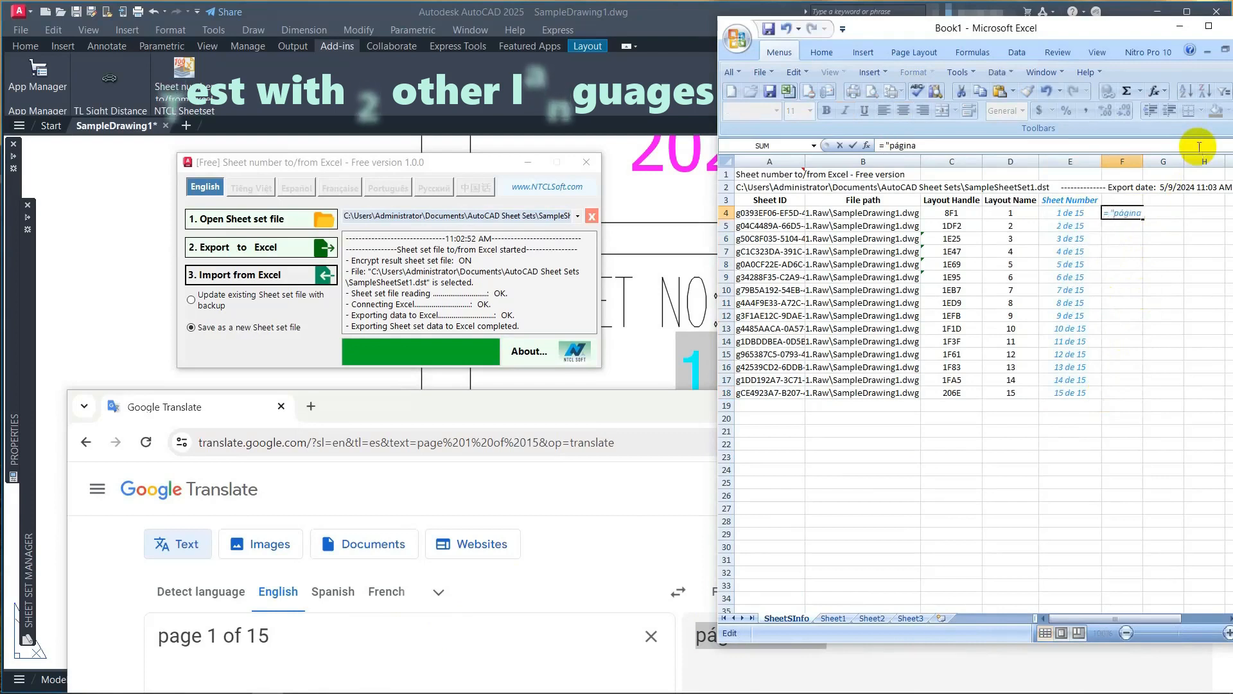
{"action": "type", "text": "\""}
{"action": "type", "text": " & E4"}
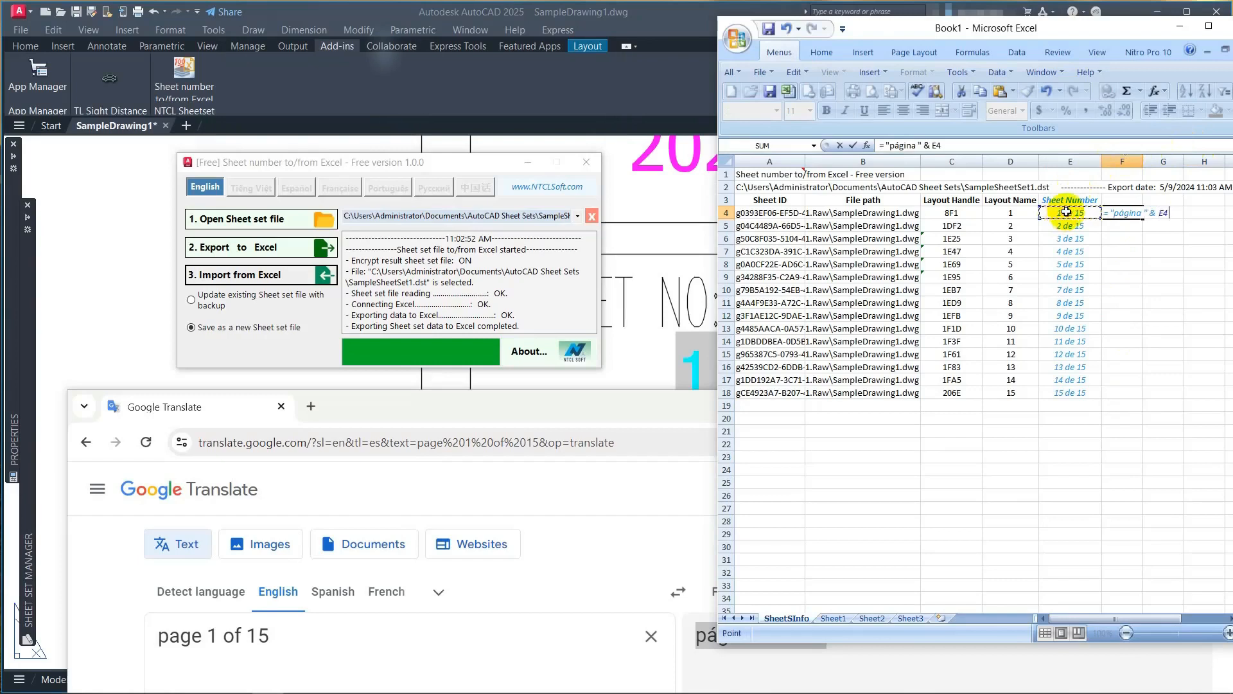
{"action": "key", "text": "Return"}
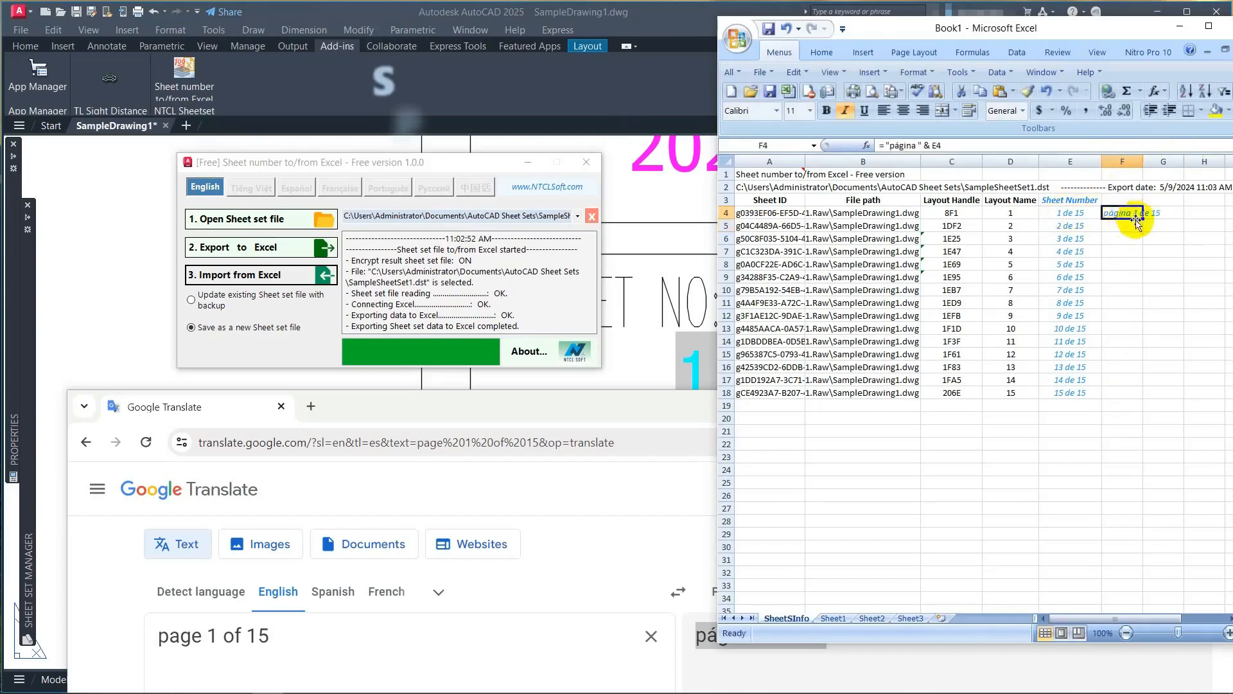
{"action": "left_click", "coordinate": [1136, 213]}
{"action": "double_click", "coordinate": [1142, 219]}
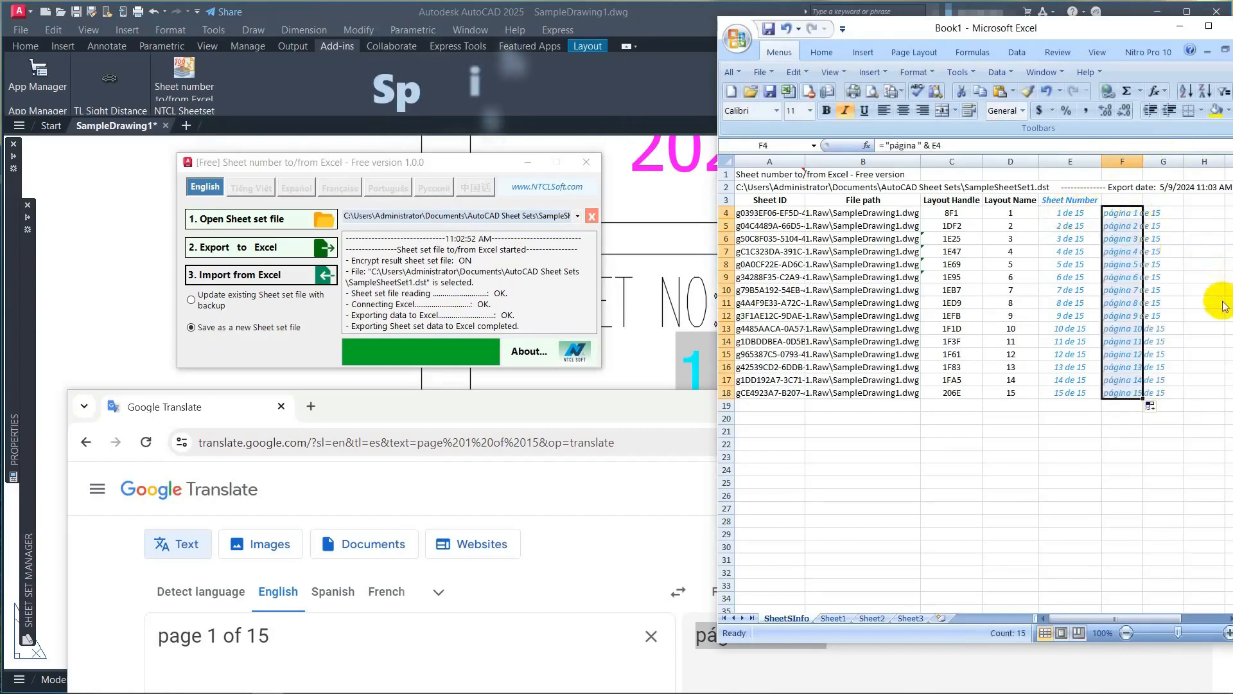
Paste the values of F4:F18 over the Sheet Number column starting at E4, and clear F4:F18
{"action": "left_click", "coordinate": [1197, 316]}
{"action": "left_click_drag", "start_coordinate": [1129, 214], "coordinate": [1125, 391]}
{"action": "key", "text": "ctrl+c"}
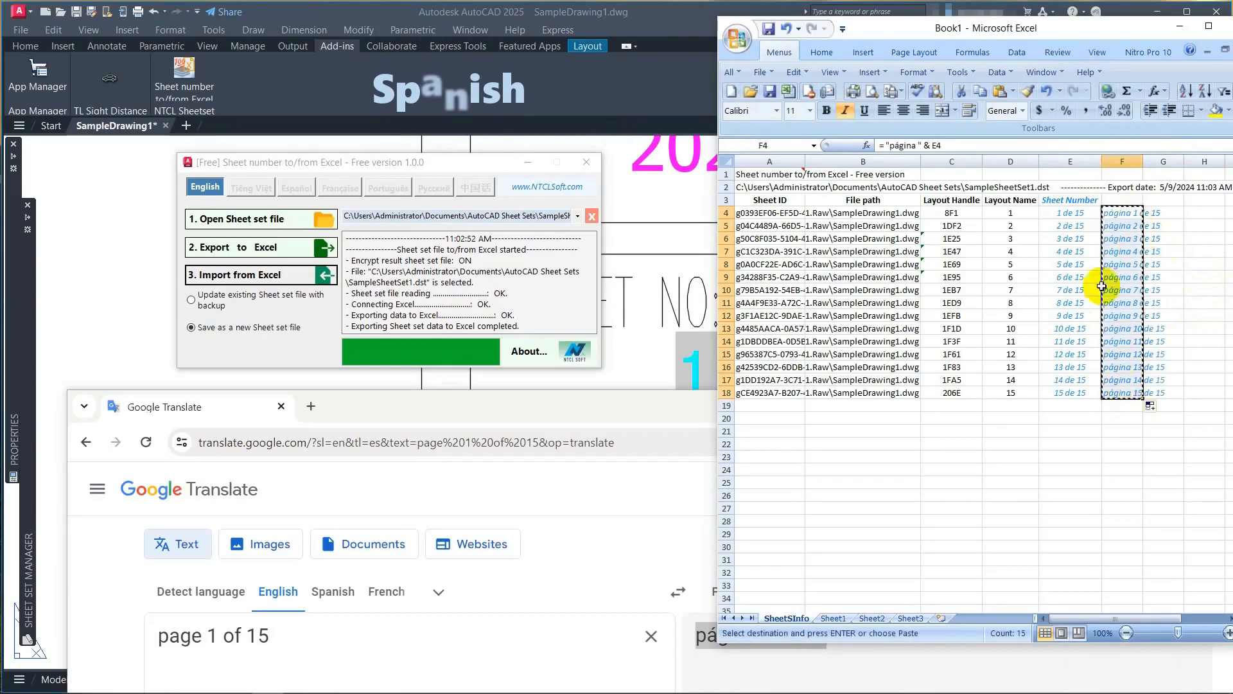
{"action": "left_click", "coordinate": [1070, 213]}
{"action": "right_click", "coordinate": [1070, 213]}
{"action": "left_click", "coordinate": [1100, 283]}
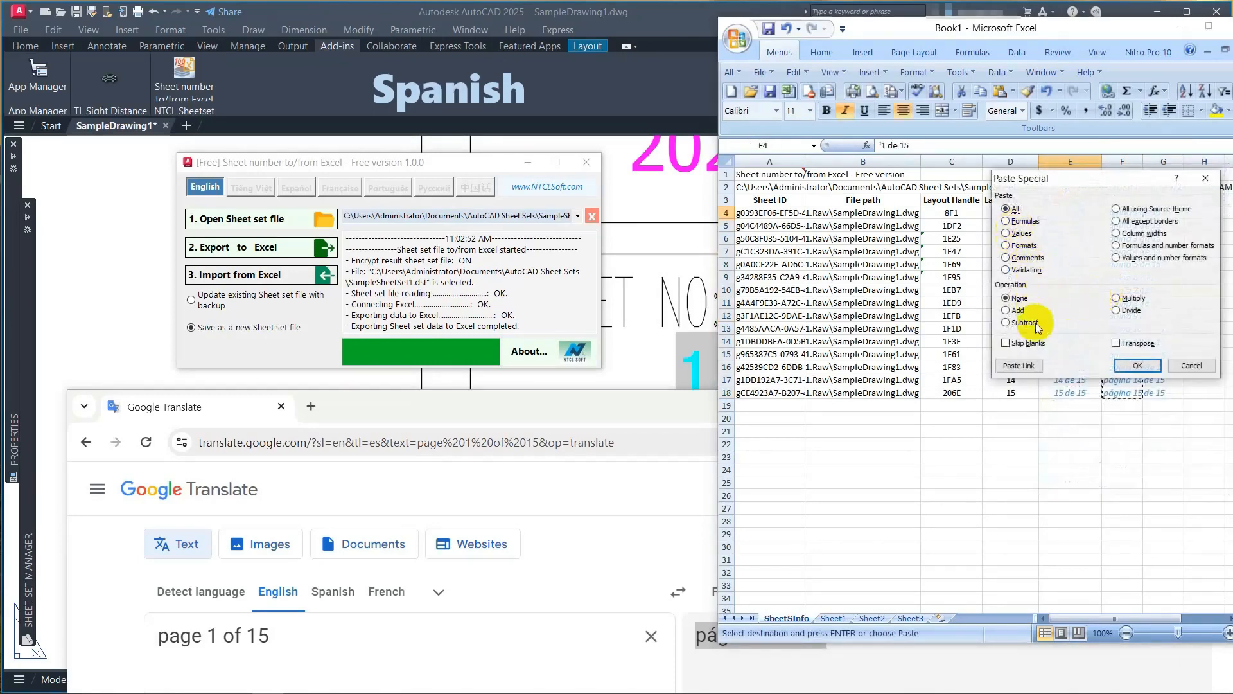
{"action": "left_click", "coordinate": [1132, 367]}
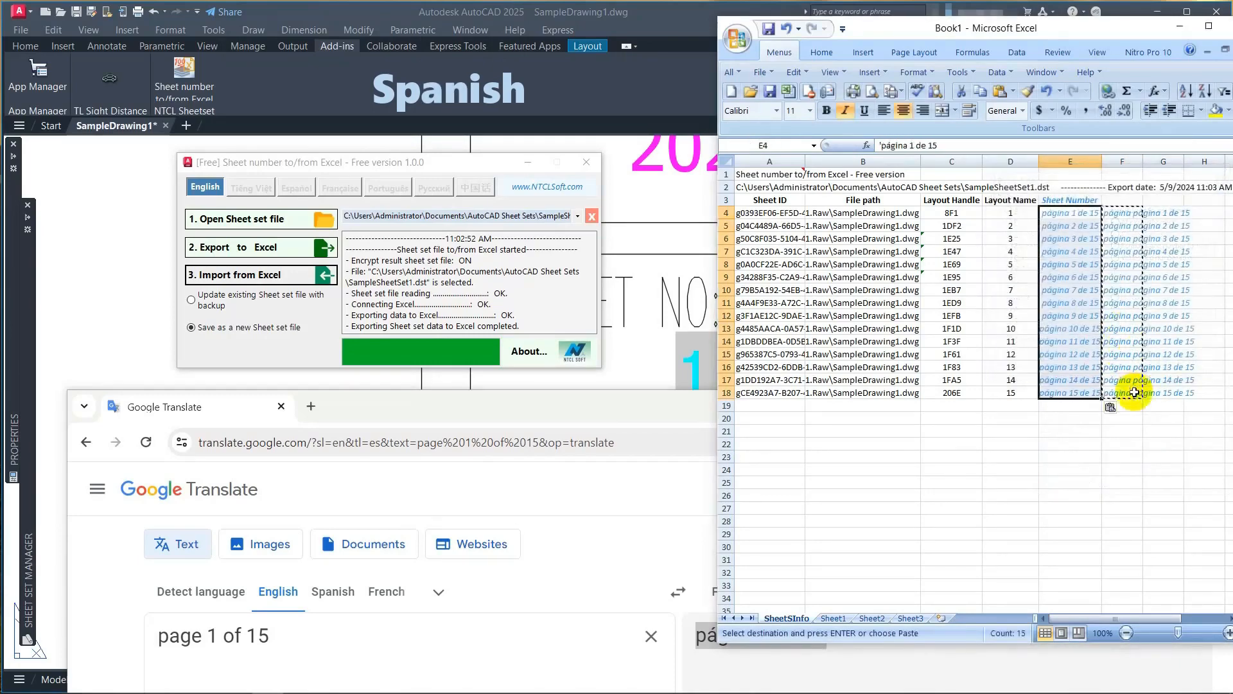
{"action": "left_click_drag", "start_coordinate": [1123, 213], "coordinate": [1114, 391]}
{"action": "key", "text": "Delete"}
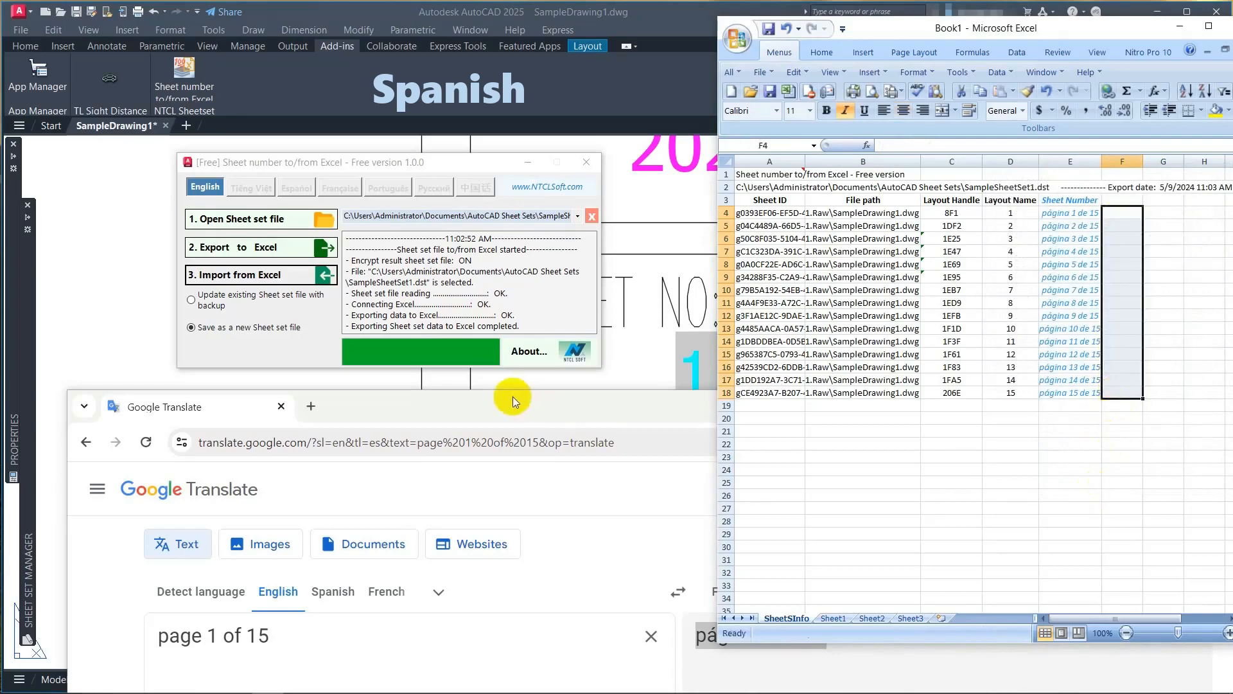
Import the Spanish sheet numbers from Excel with the add-in, saving the new sheet set as SampleSheetSet1_Renumbered_Spanish.DST
{"action": "left_click", "coordinate": [407, 168]}
{"action": "left_click", "coordinate": [267, 282]}
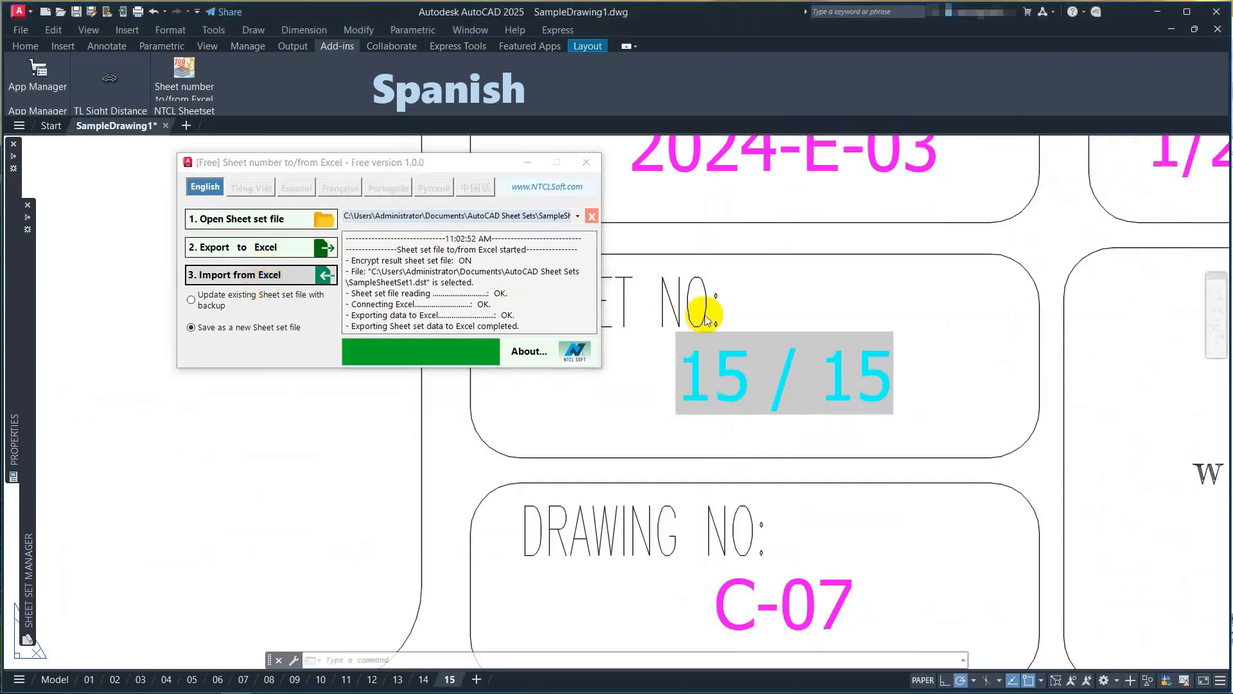
{"action": "left_click", "coordinate": [440, 272]}
{"action": "double_click", "coordinate": [388, 392]}
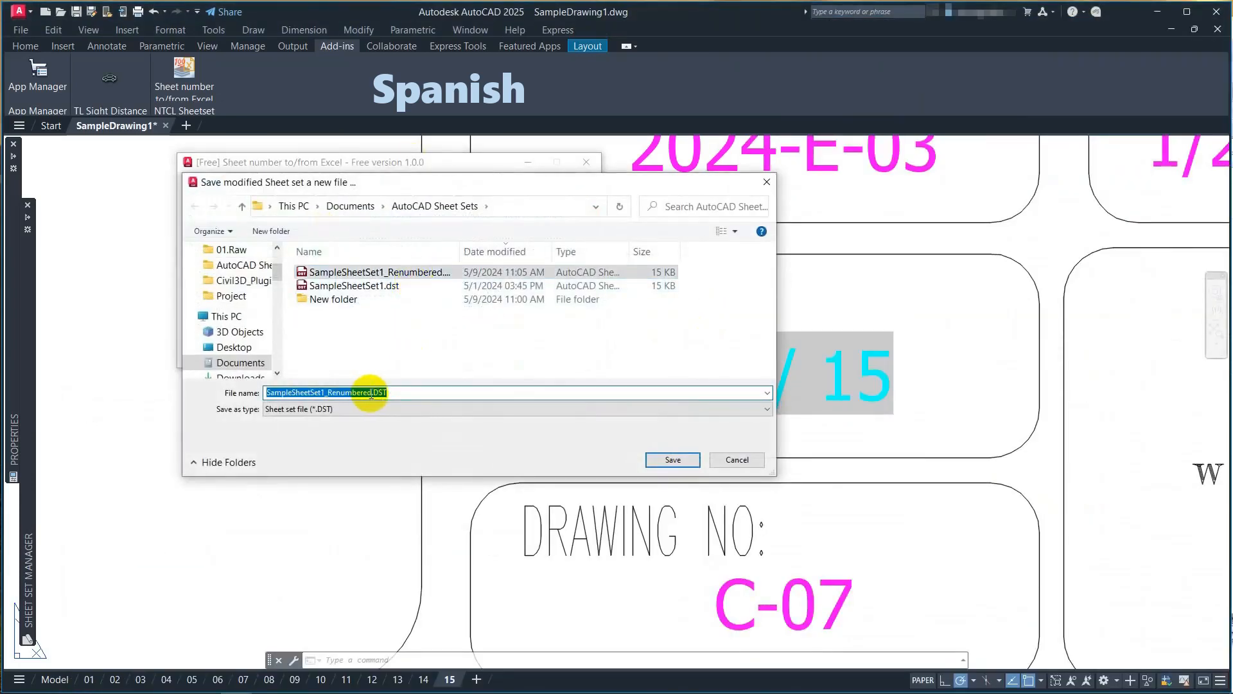
{"action": "left_click", "coordinate": [371, 392]}
{"action": "type", "text": "_Spanish"}
{"action": "left_click", "coordinate": [668, 460]}
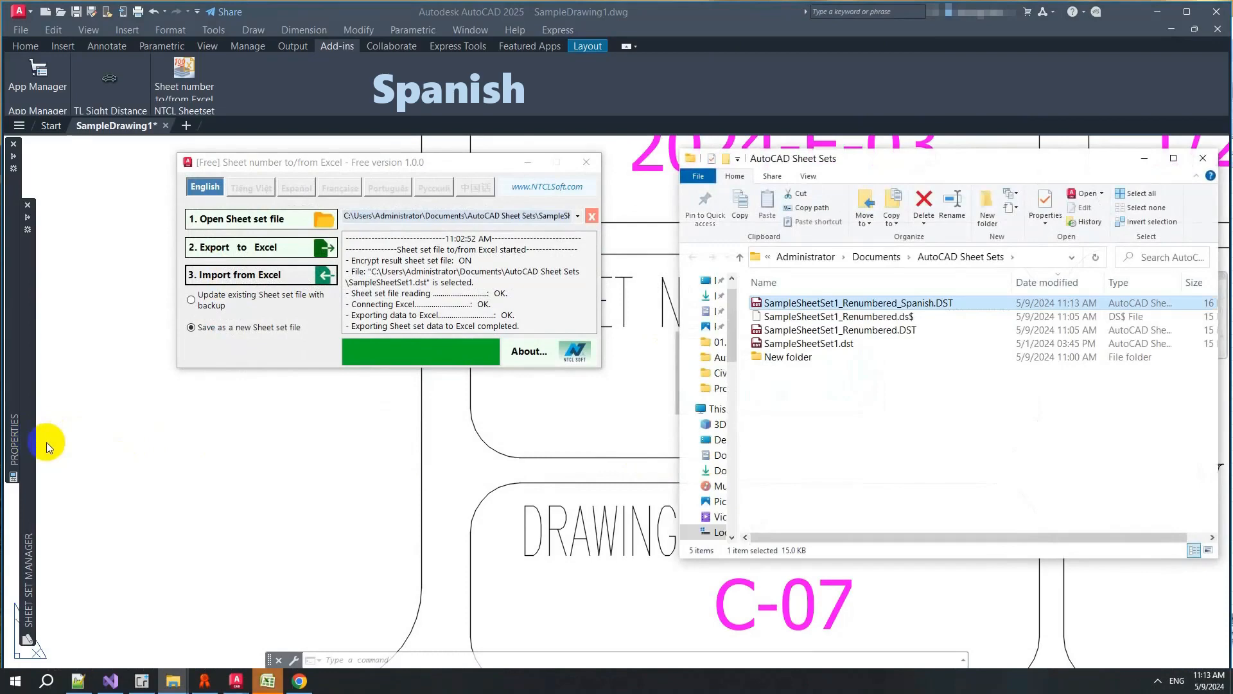
Close SampleSheetSet1 in the Sheet Set Manager and open SampleSheetSet1_Renumbered_Spanish.DST instead
{"action": "left_click", "coordinate": [46, 442]}
{"action": "mouse_move", "coordinate": [30, 289]}
{"action": "right_click", "coordinate": [101, 247]}
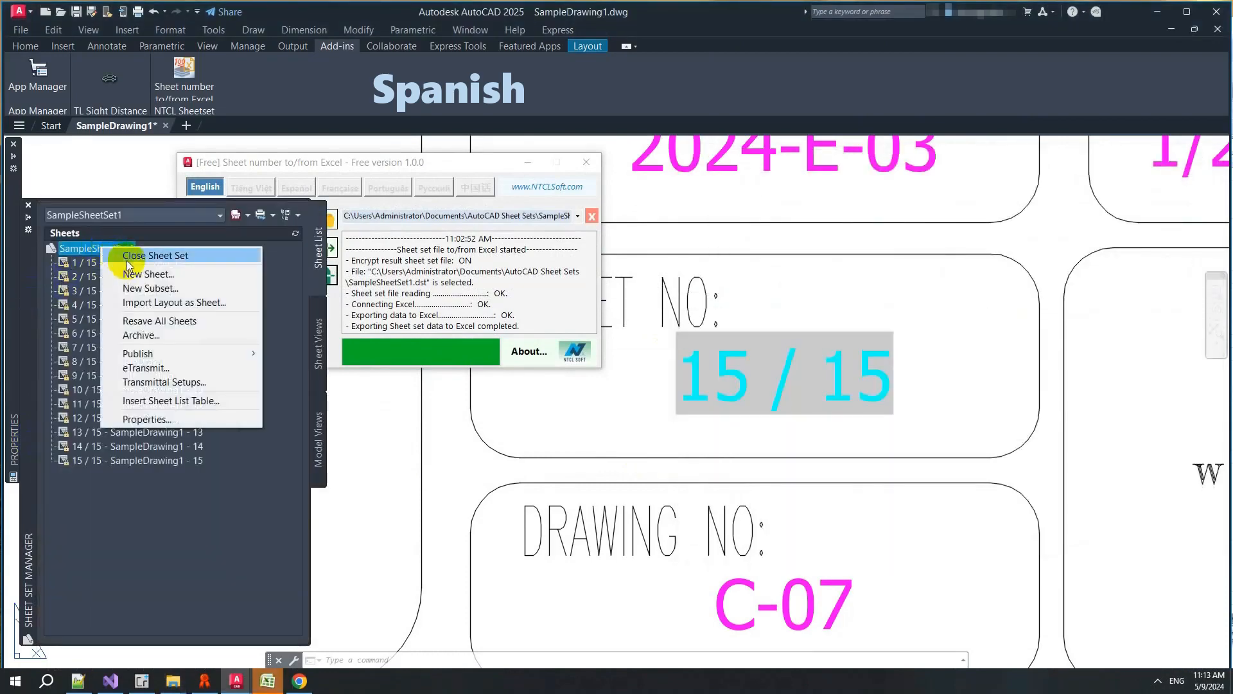
{"action": "left_click", "coordinate": [138, 255]}
{"action": "left_click", "coordinate": [154, 215]}
{"action": "left_click", "coordinate": [192, 268]}
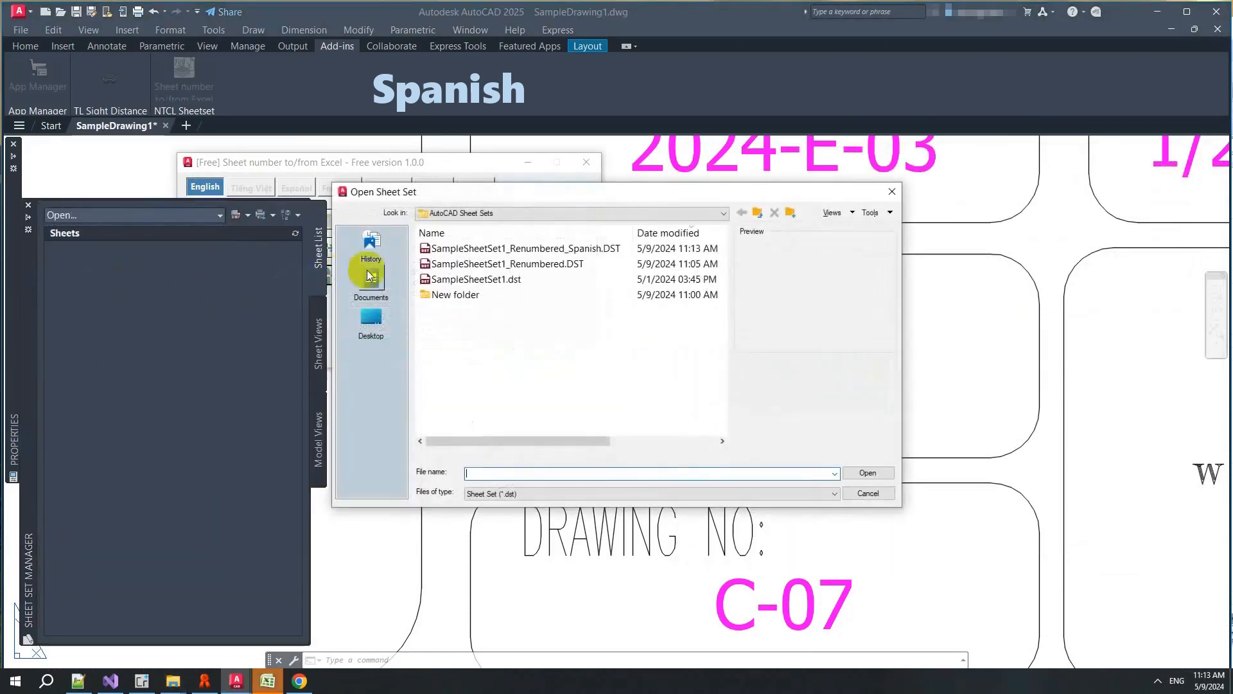
{"action": "left_click", "coordinate": [512, 249]}
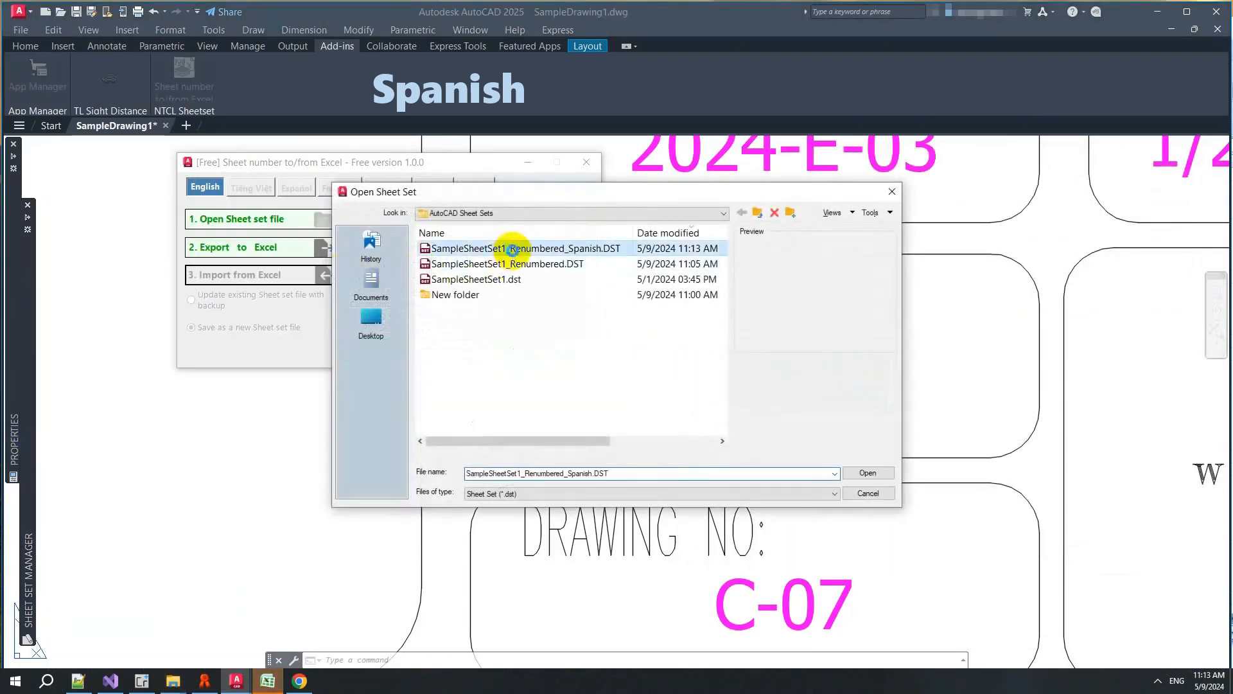
{"action": "left_click", "coordinate": [867, 473]}
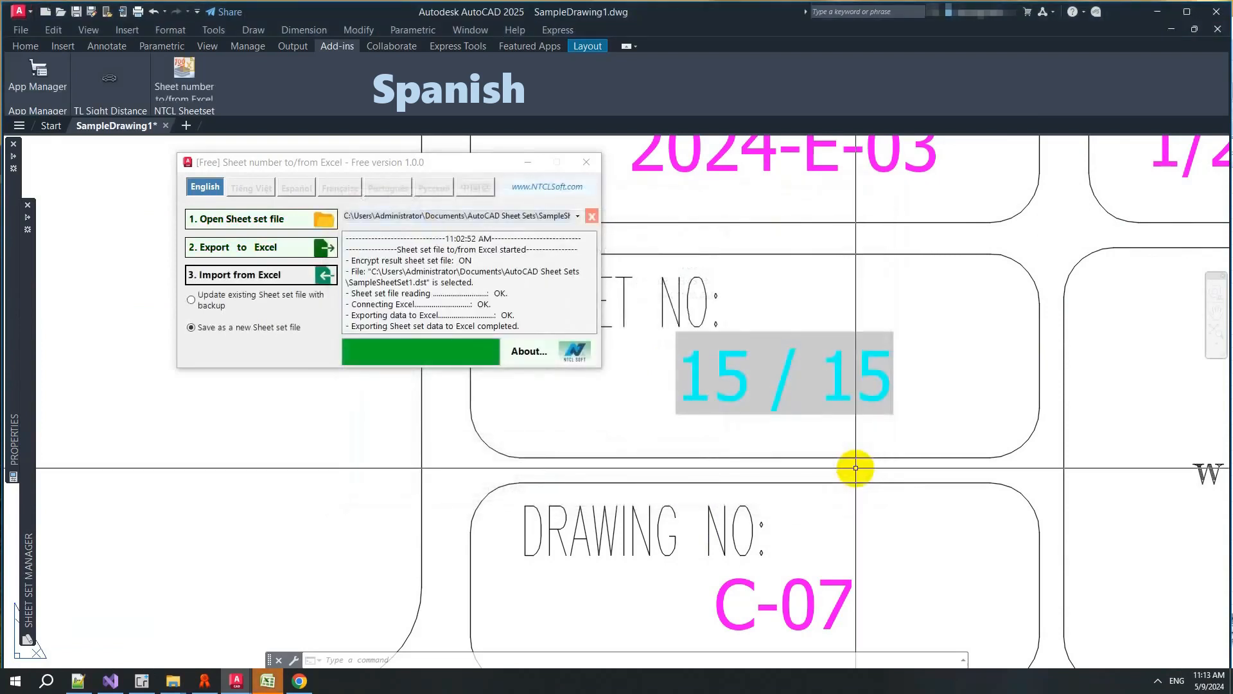
Regenerate the drawing with REGENALL and inspect the title block sheet number on layouts 15 and 08
{"action": "type", "text": "reg"}
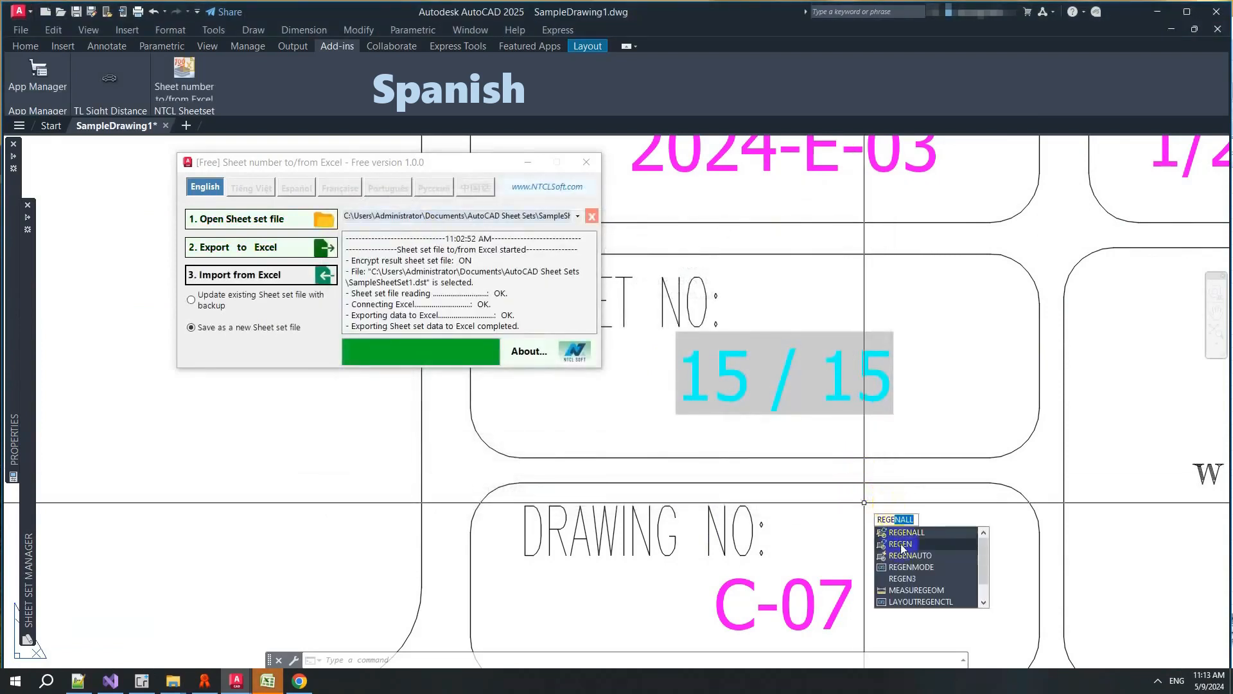
{"action": "left_click", "coordinate": [906, 532]}
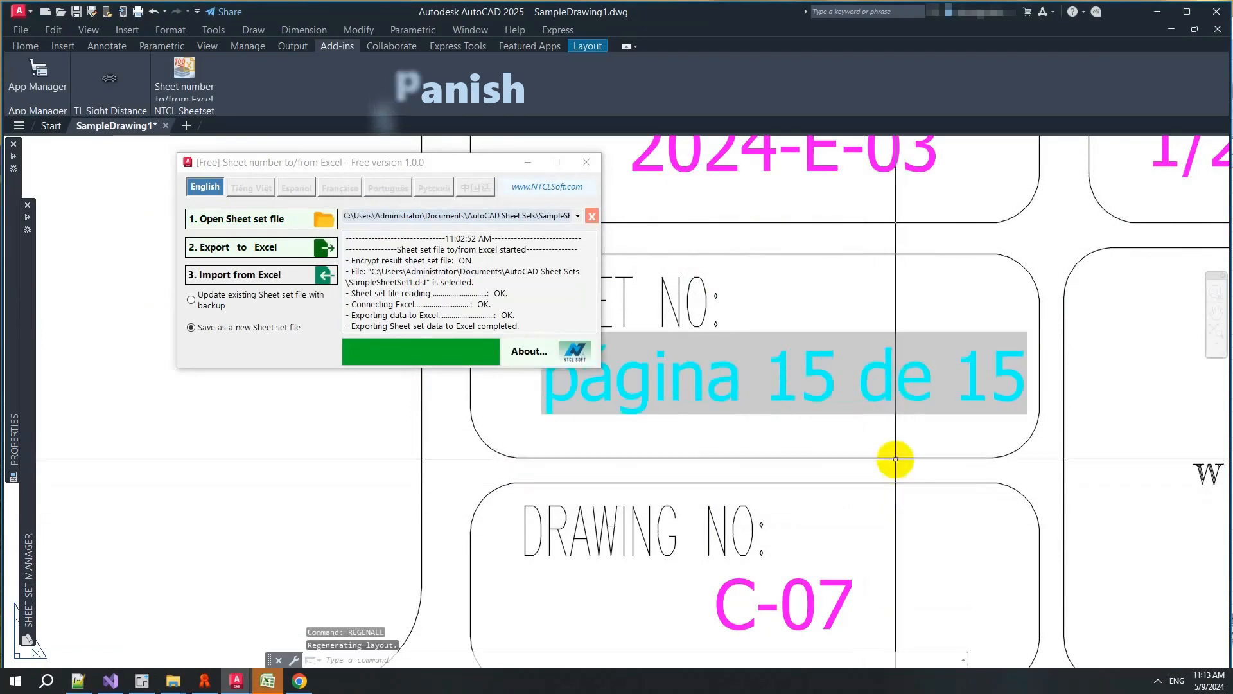
{"action": "scroll", "coordinate": [899, 508], "scroll_direction": "down", "scroll_amount": 3}
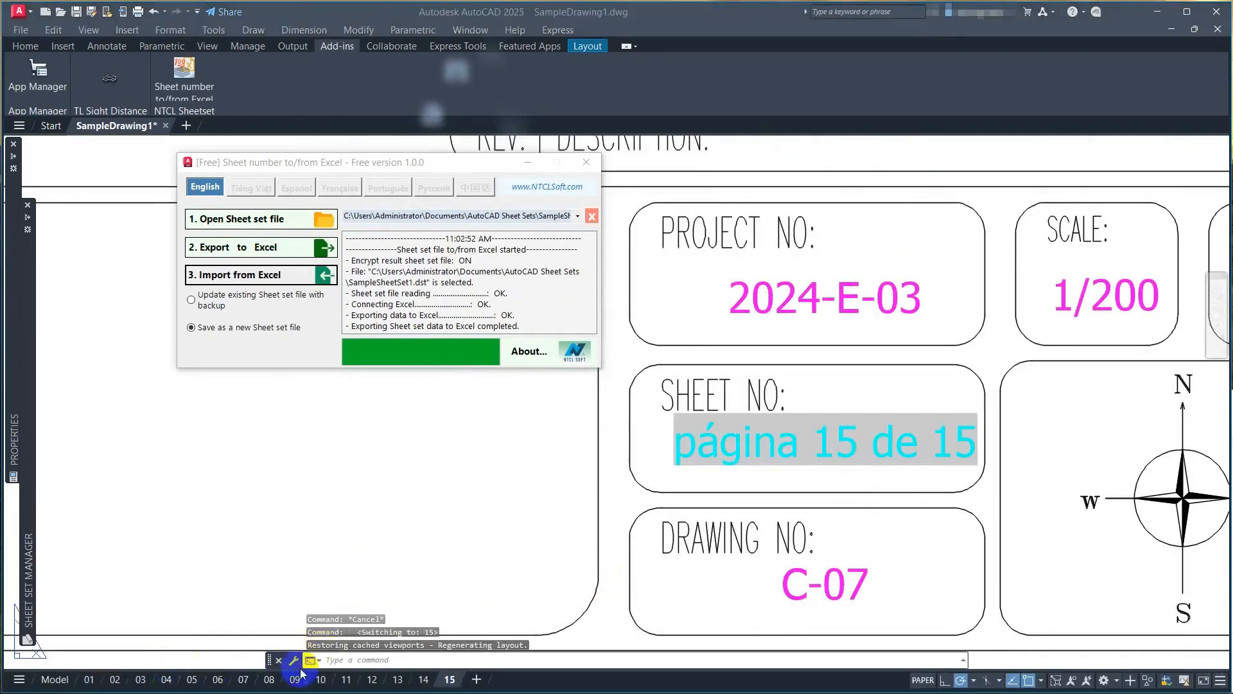
{"action": "left_click", "coordinate": [269, 679]}
{"action": "middle_click_drag", "start_coordinate": [720, 401], "coordinate": [84, 334]}
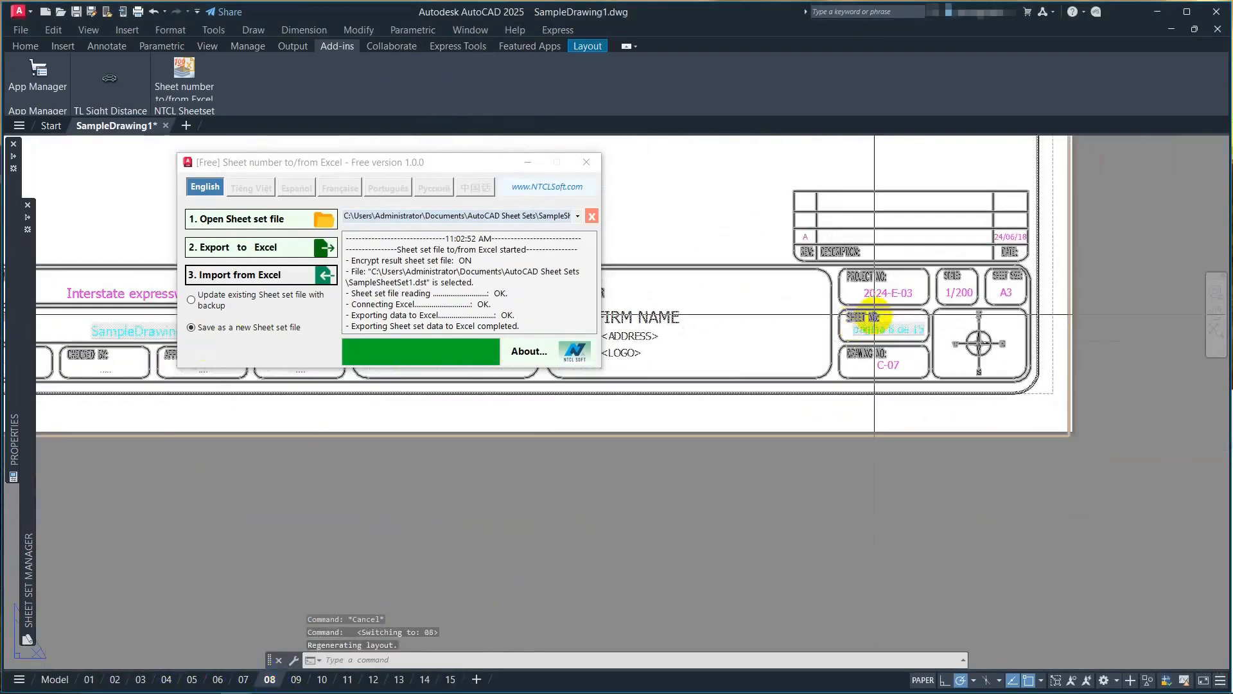
{"action": "scroll", "coordinate": [883, 319], "scroll_direction": "up", "scroll_amount": 6}
{"action": "middle_click_drag", "start_coordinate": [908, 352], "coordinate": [812, 421]}
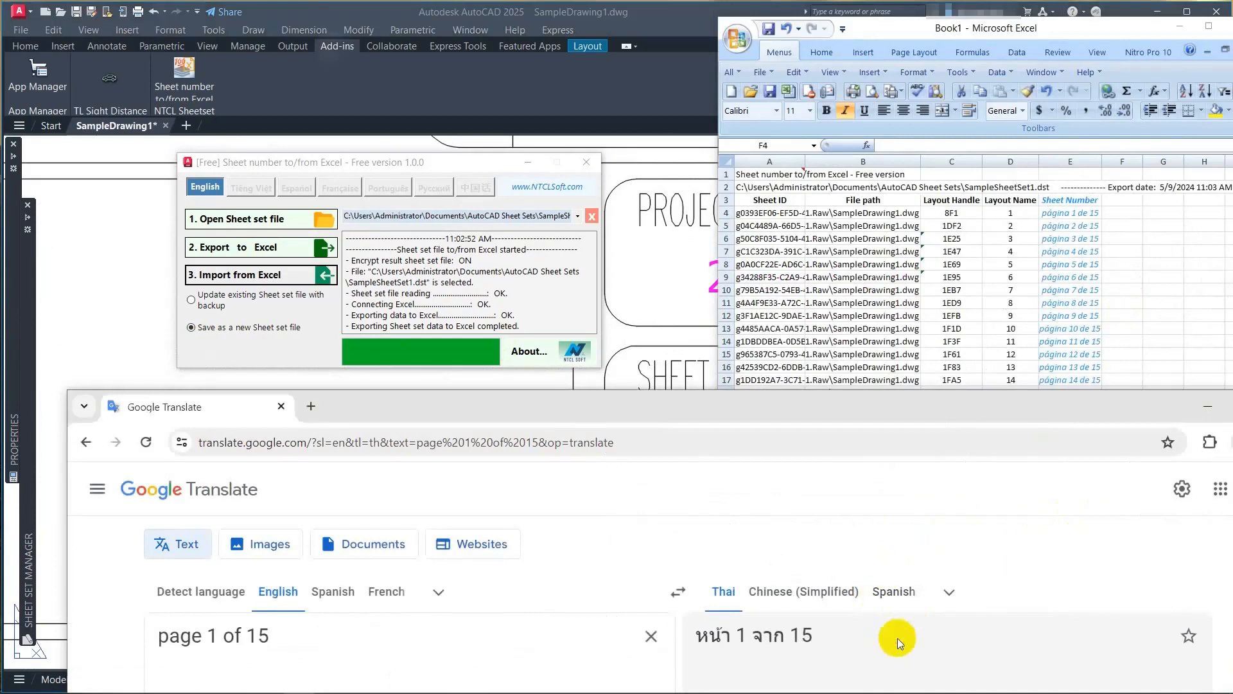
Copy 1 จาก 15 from the Thai translation into Excel cell E4 as text, and fill the series down to E18
{"action": "left_click_drag", "start_coordinate": [896, 637], "coordinate": [716, 642]}
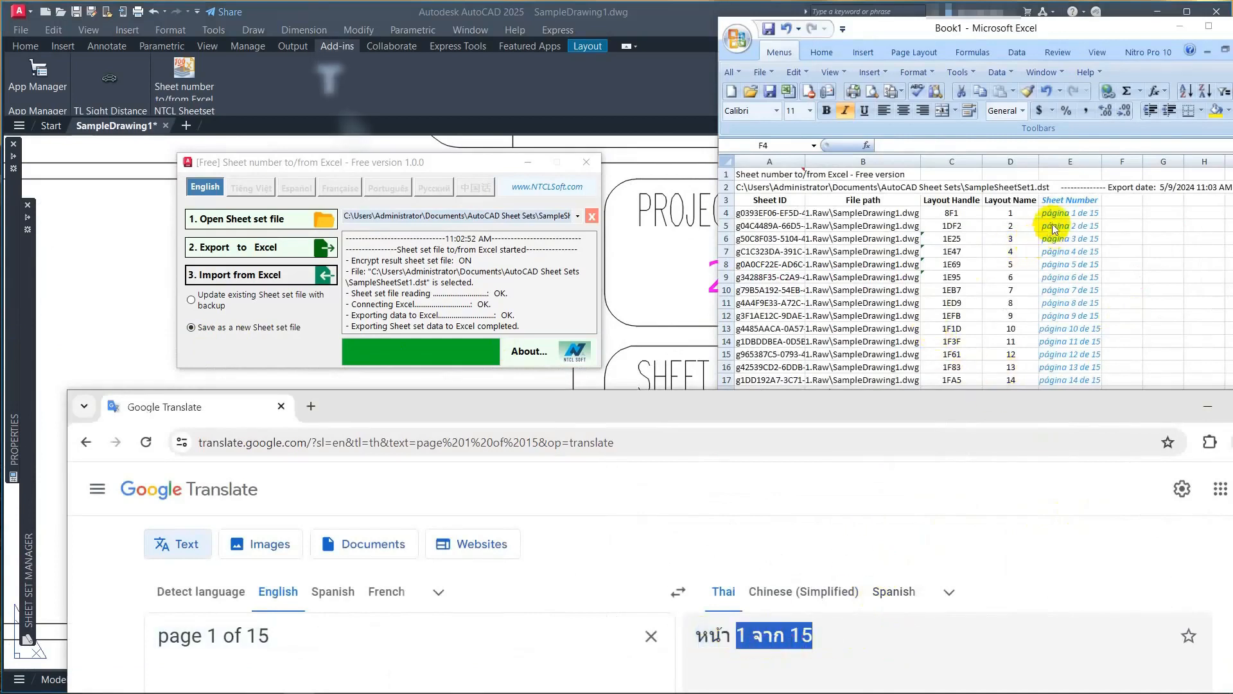
{"action": "left_click", "coordinate": [1073, 213]}
{"action": "key", "text": "ctrl+v"}
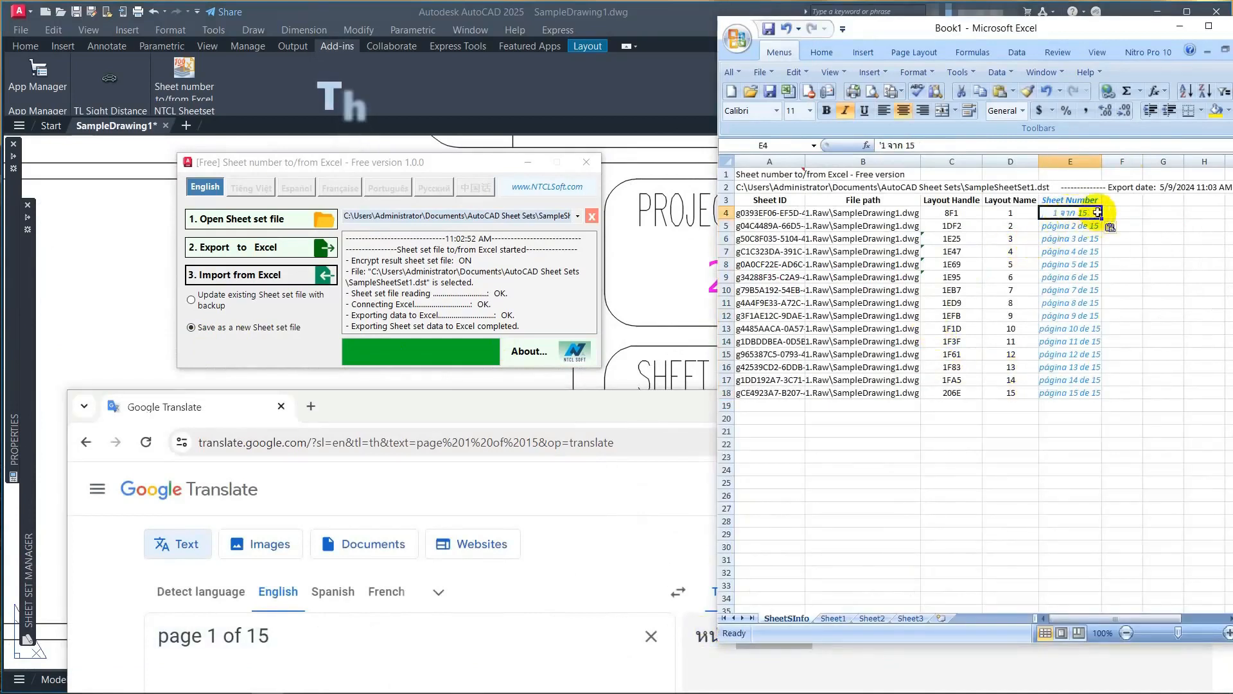
{"action": "double_click", "coordinate": [1102, 219]}
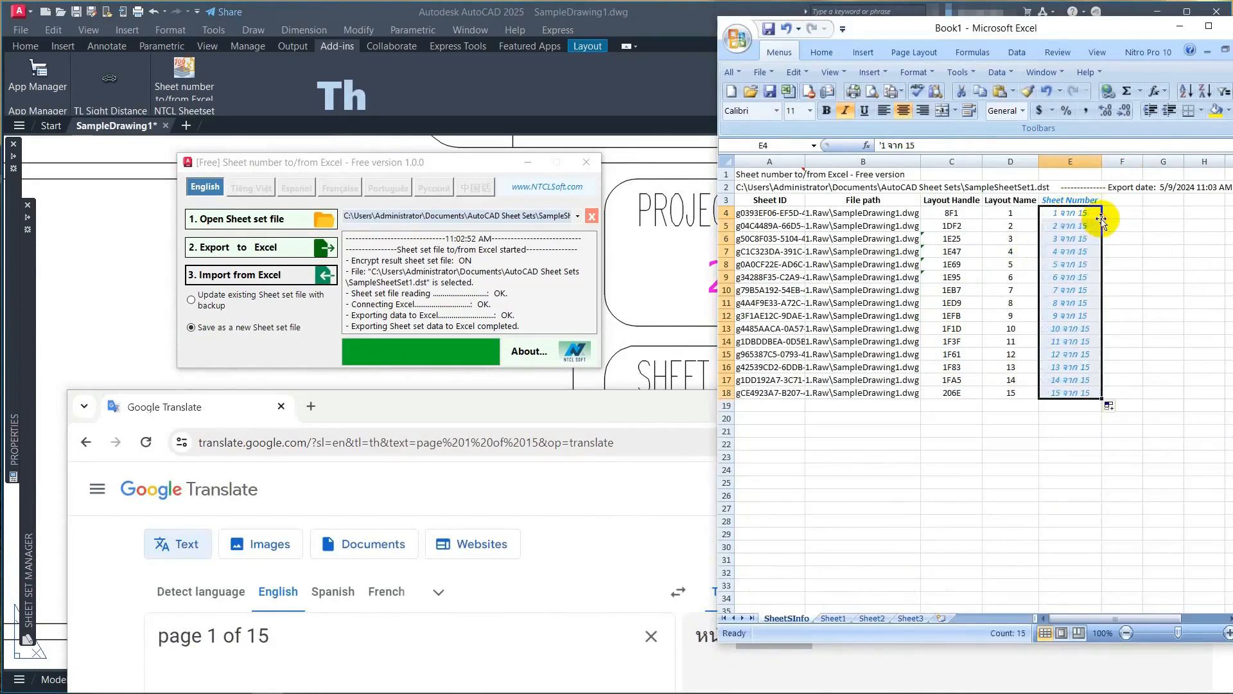
Enter the formula ="หน้า " & E4 in cell F4, taking the Thai word from the translation, and fill it down to F18
{"action": "left_click", "coordinate": [735, 668]}
{"action": "left_click", "coordinate": [1083, 271]}
{"action": "left_click", "coordinate": [1122, 213]}
{"action": "type", "text": "=\"หน้า"}
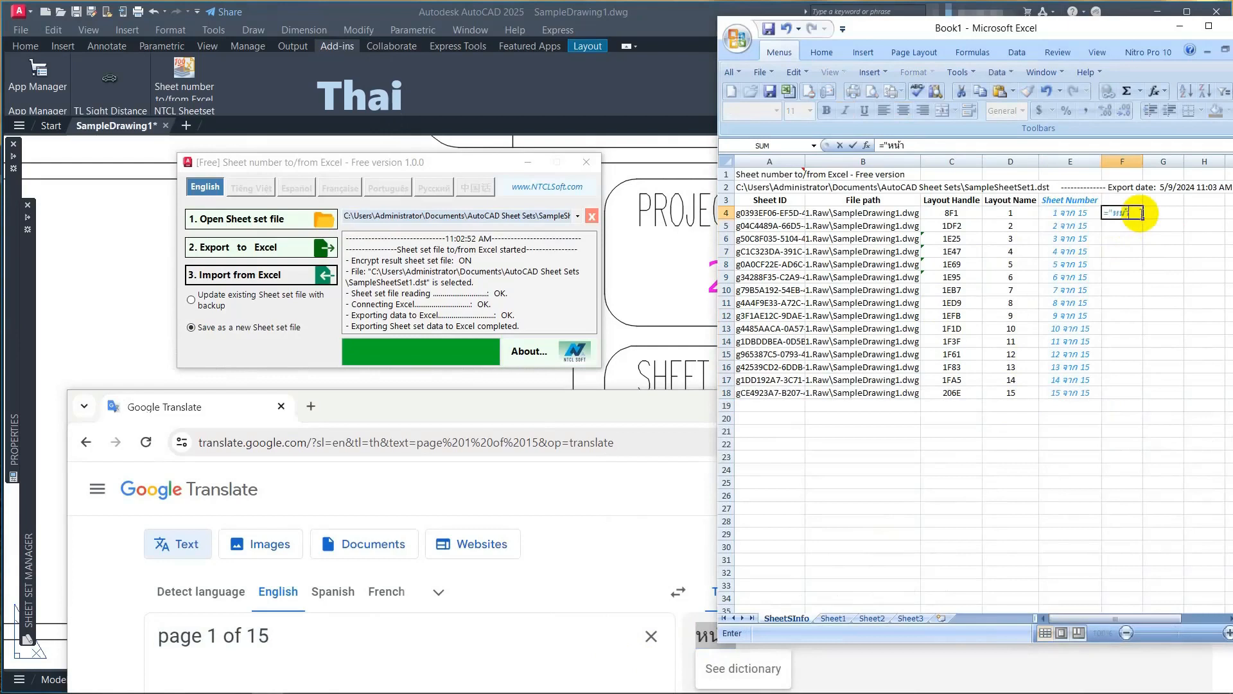
{"action": "key", "text": "Tab"}
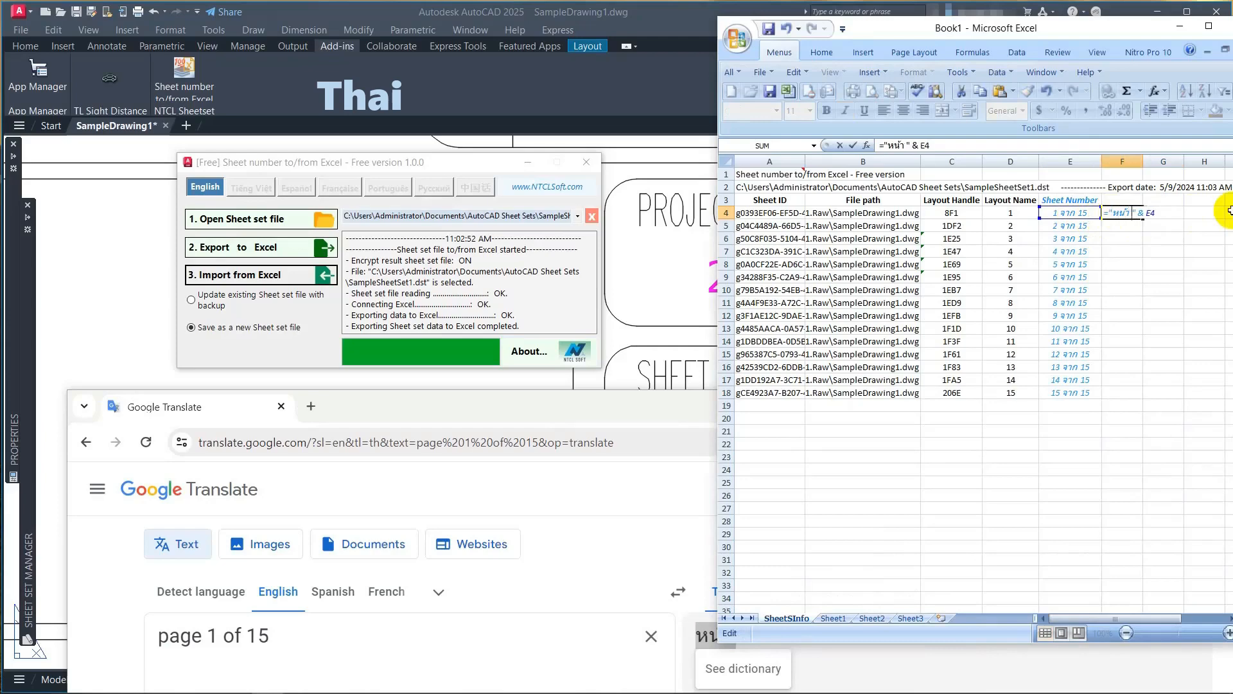
{"action": "key", "text": "Tab"}
{"action": "left_click", "coordinate": [1129, 213]}
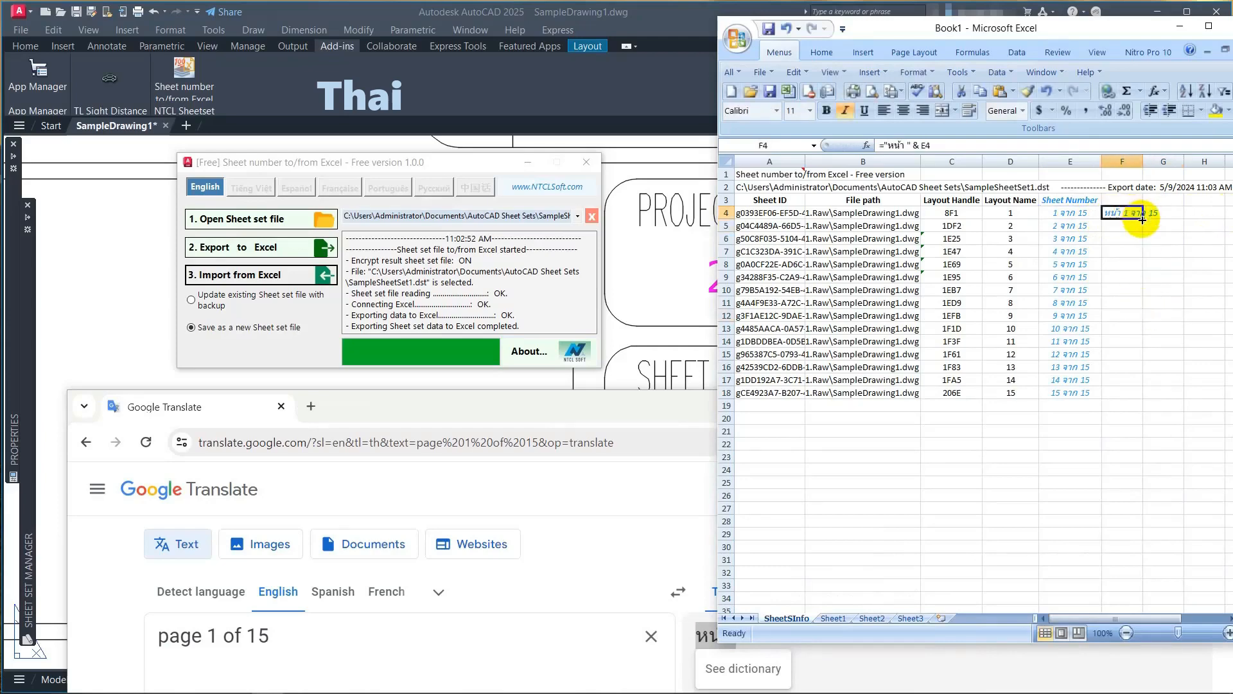
{"action": "double_click", "coordinate": [1140, 220]}
Replace the Thai series in the Sheet Number column with the values of F4:F18, and clear the helper cells F4:F18
{"action": "key", "text": "ctrl+c"}
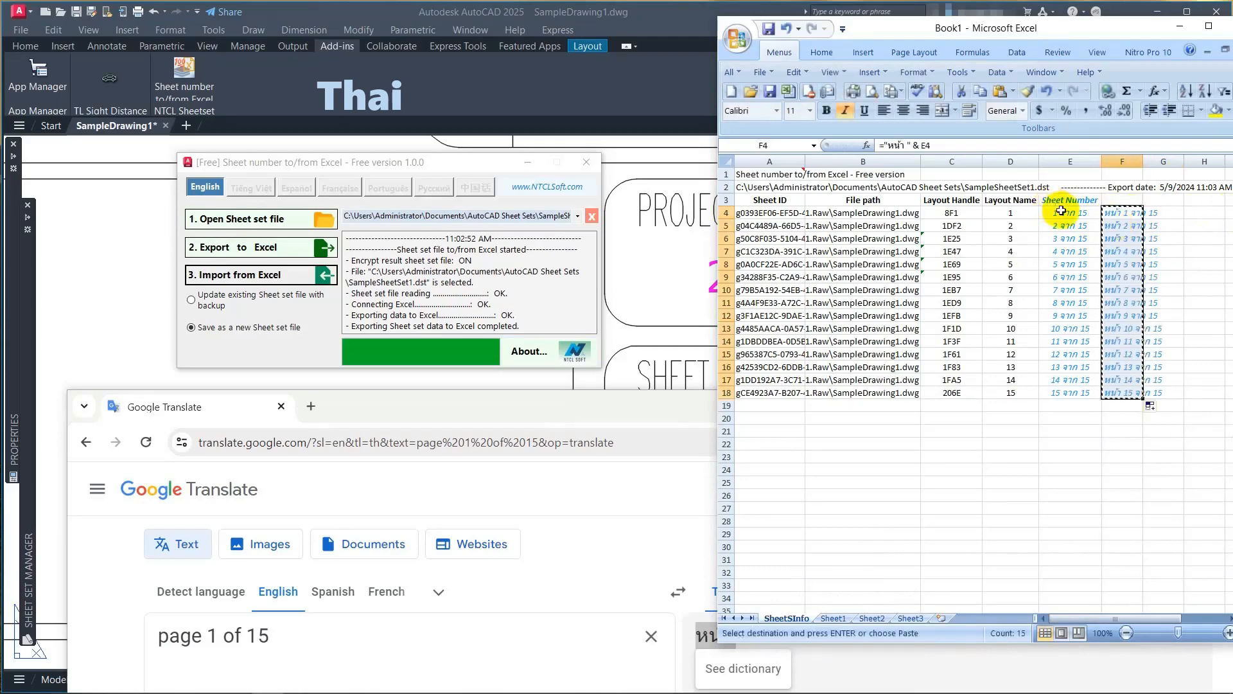
{"action": "left_click", "coordinate": [1069, 212]}
{"action": "right_click", "coordinate": [1069, 213]}
{"action": "left_click", "coordinate": [1100, 283]}
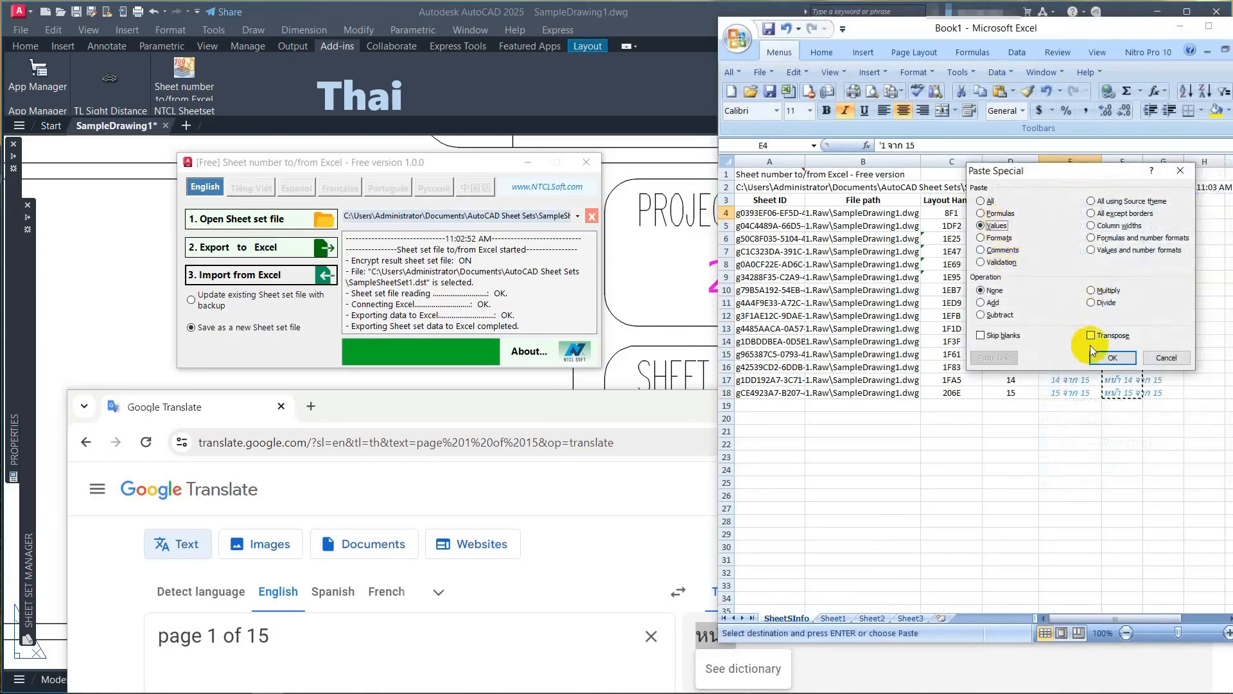
{"action": "left_click", "coordinate": [1112, 357]}
{"action": "left_click_drag", "start_coordinate": [1122, 213], "coordinate": [1122, 389]}
{"action": "key", "text": "Delete"}
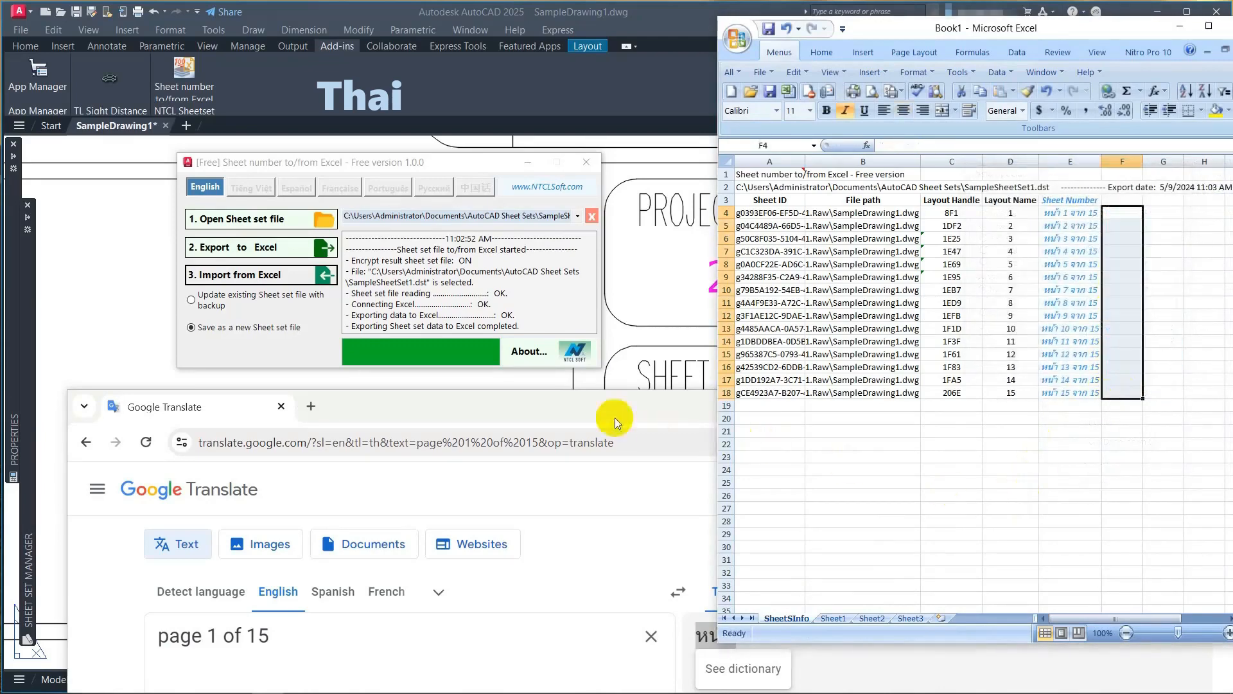
Import the Thai sheet numbers from Excel, saving the new sheet set as SampleSheetSet1_Renumbered_Thailand in the AutoCAD Sheet Sets folder
{"action": "left_click", "coordinate": [246, 277]}
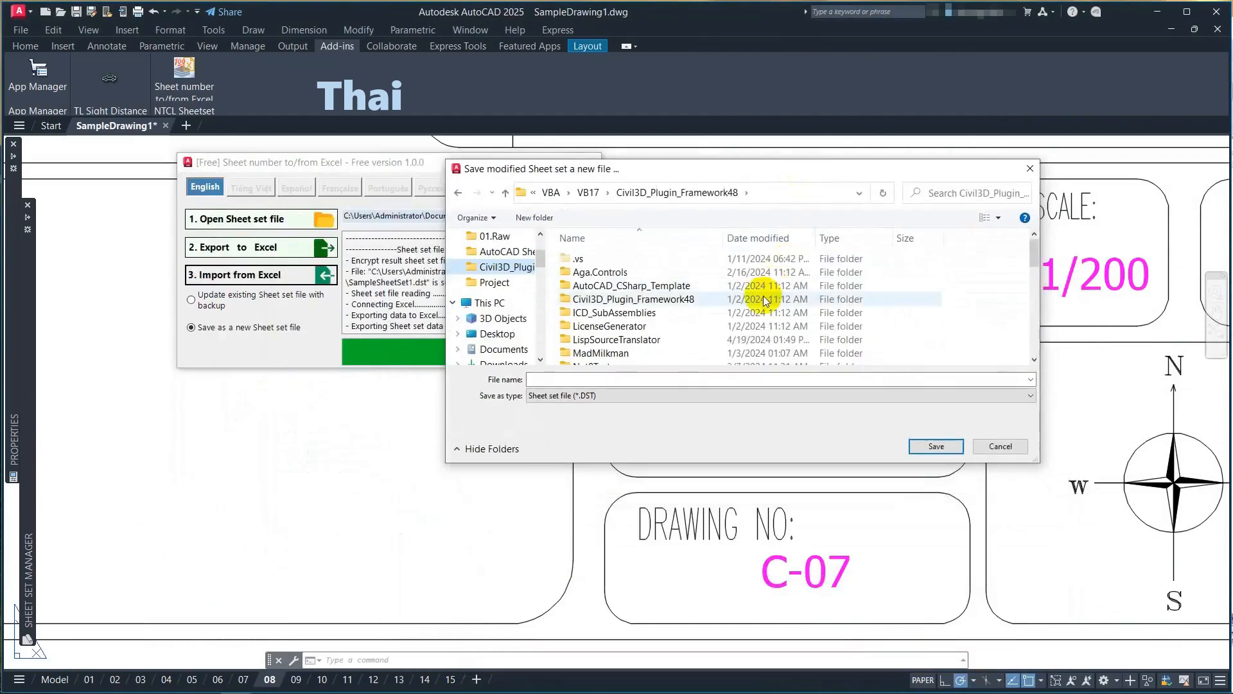
{"action": "left_click", "coordinate": [1002, 446]}
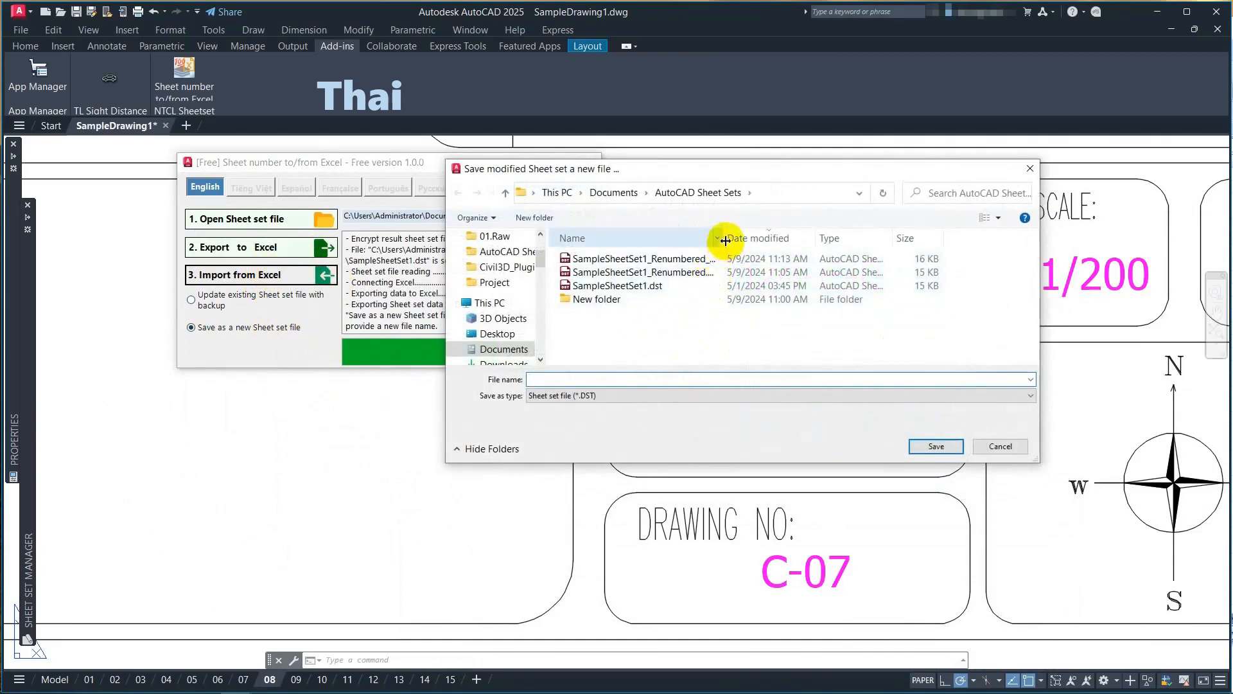
{"action": "left_click", "coordinate": [754, 264]}
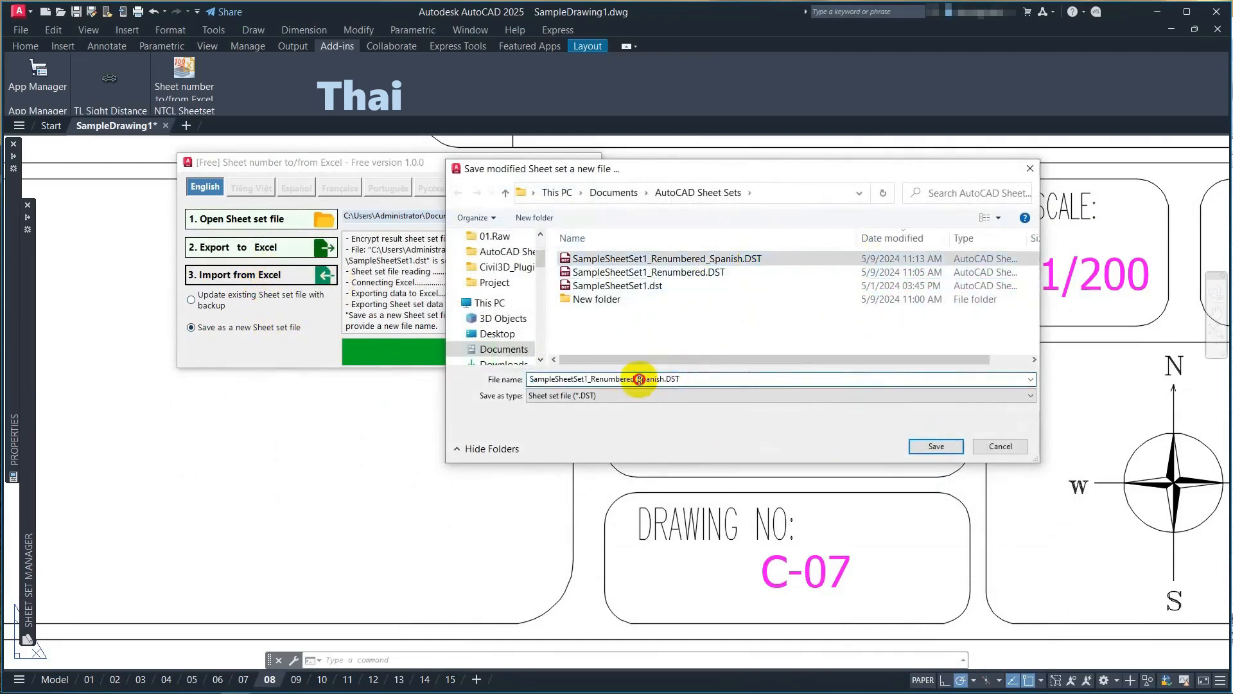
{"action": "type", "text": "Thailand"}
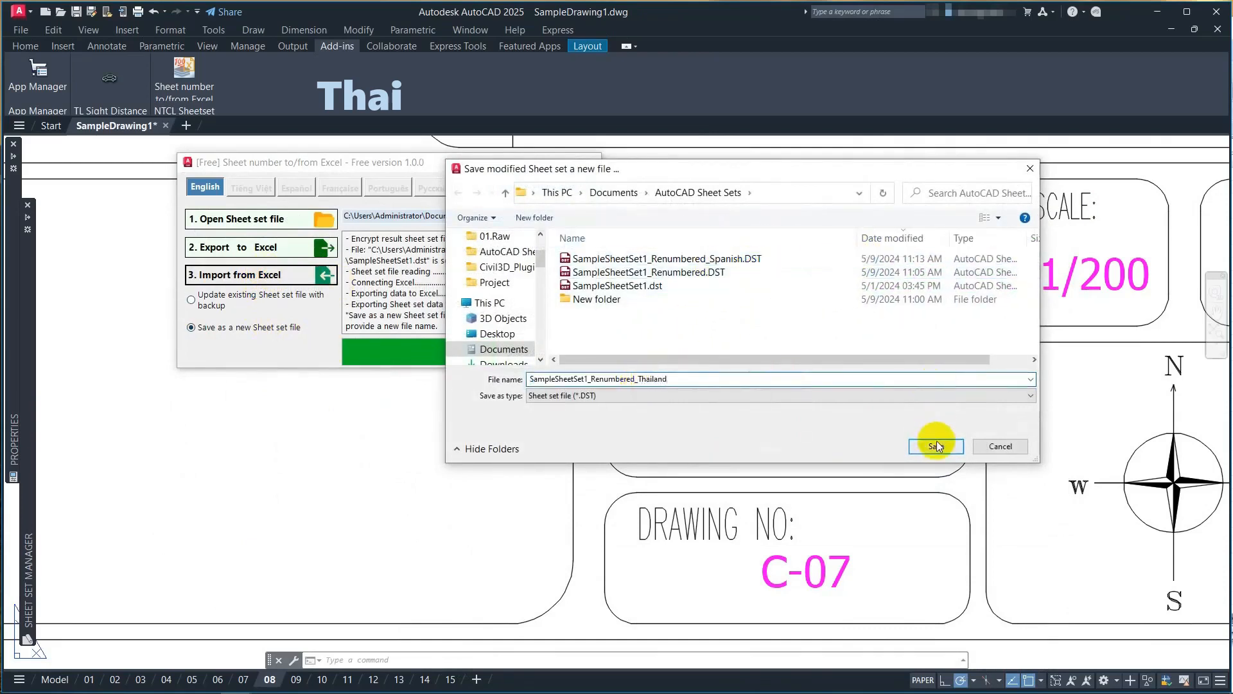
{"action": "left_click", "coordinate": [936, 444]}
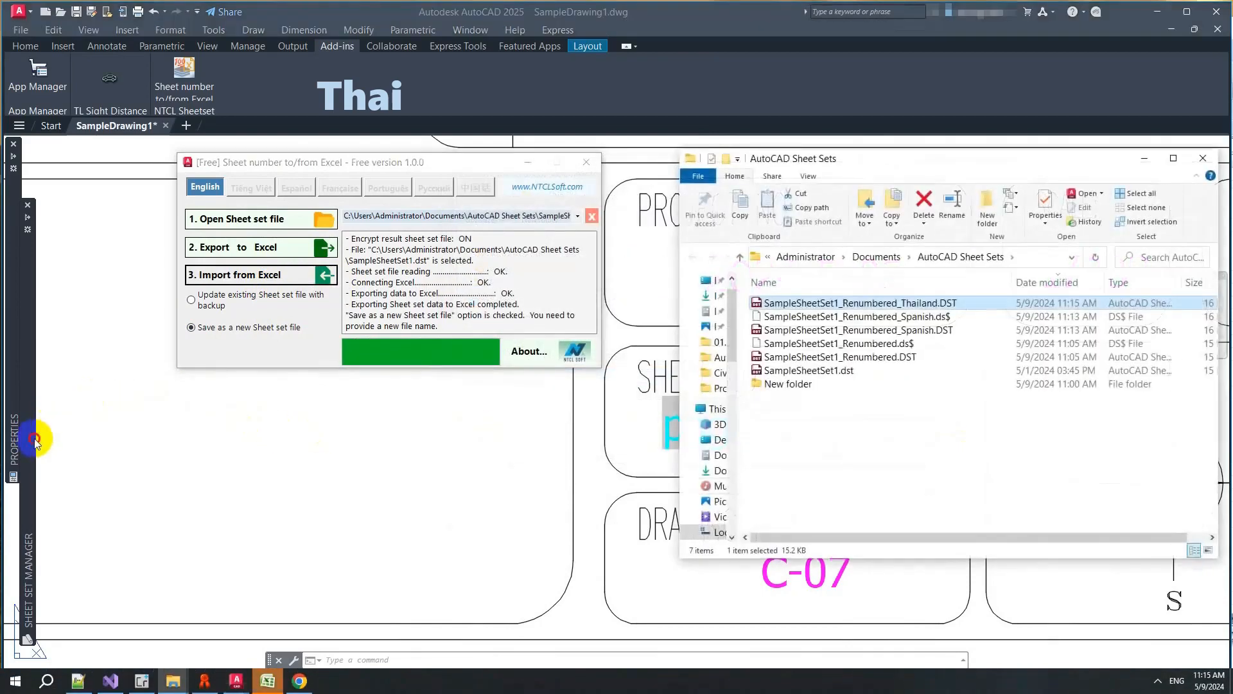
Replace the open sheet set with SampleSheetSet1_Renumbered_Thailand.DST and regenerate all layouts of the drawing
{"action": "left_click", "coordinate": [32, 436]}
{"action": "right_click", "coordinate": [106, 248]}
{"action": "left_click", "coordinate": [128, 260]}
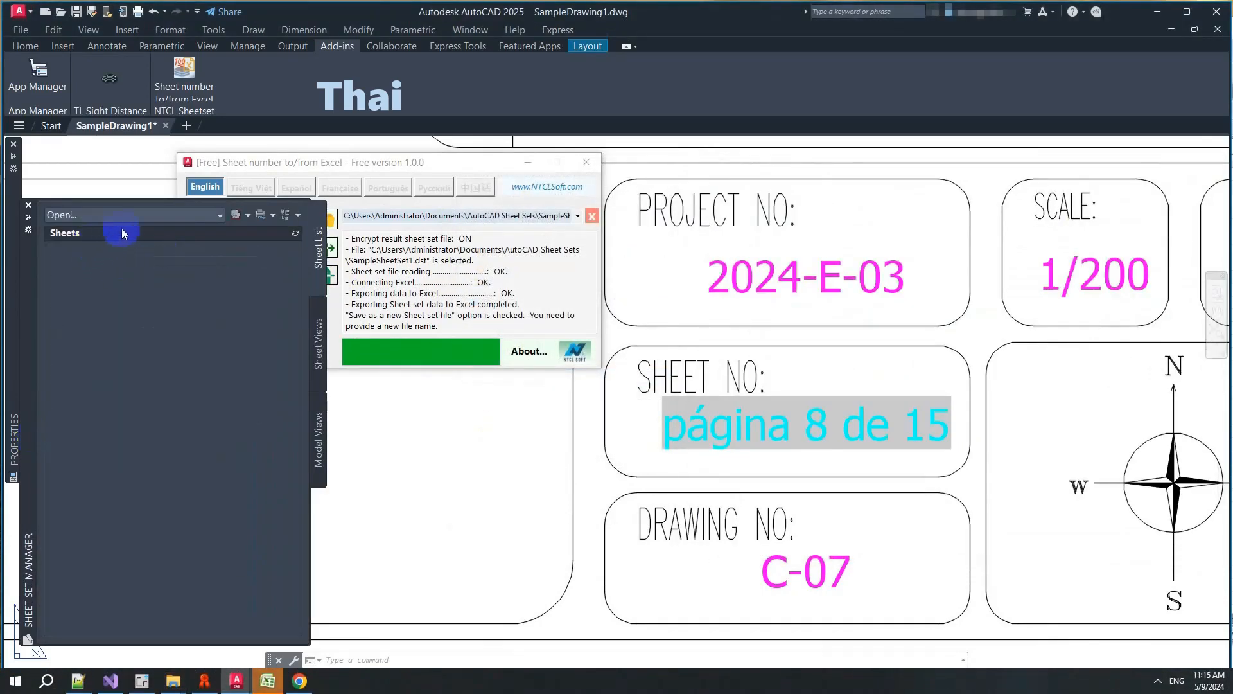
{"action": "left_click", "coordinate": [123, 220]}
{"action": "left_click", "coordinate": [158, 271]}
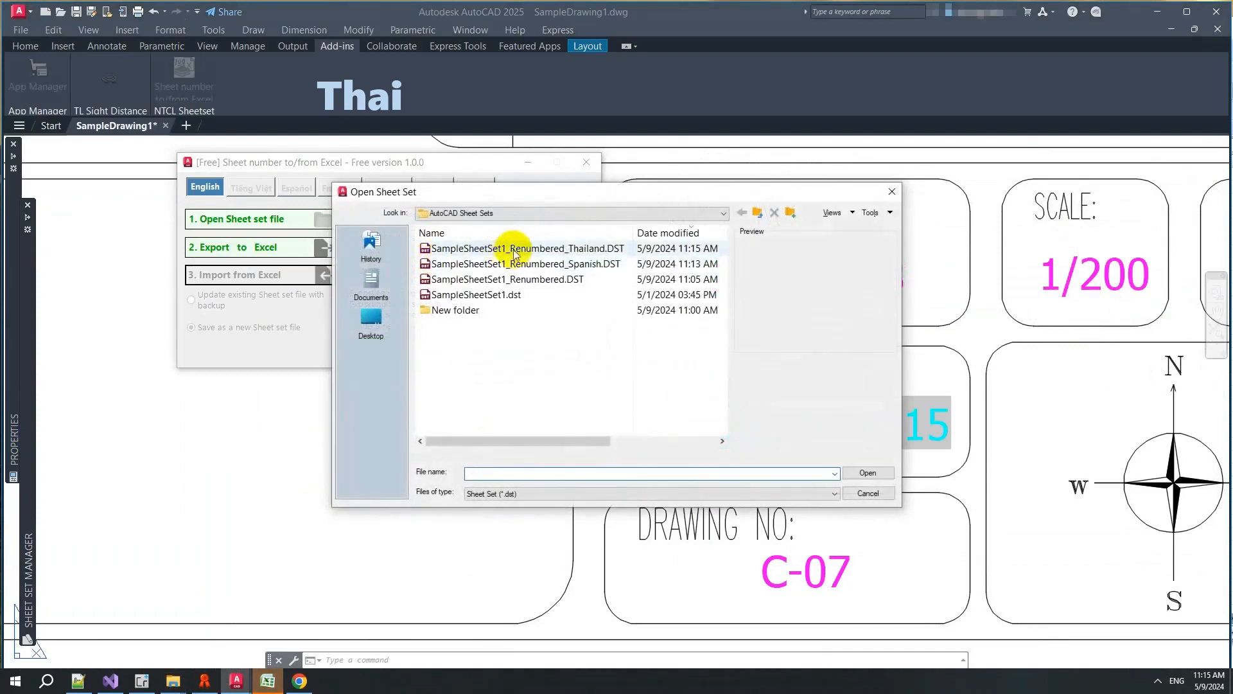
{"action": "double_click", "coordinate": [510, 249]}
{"action": "type", "text": "reg"}
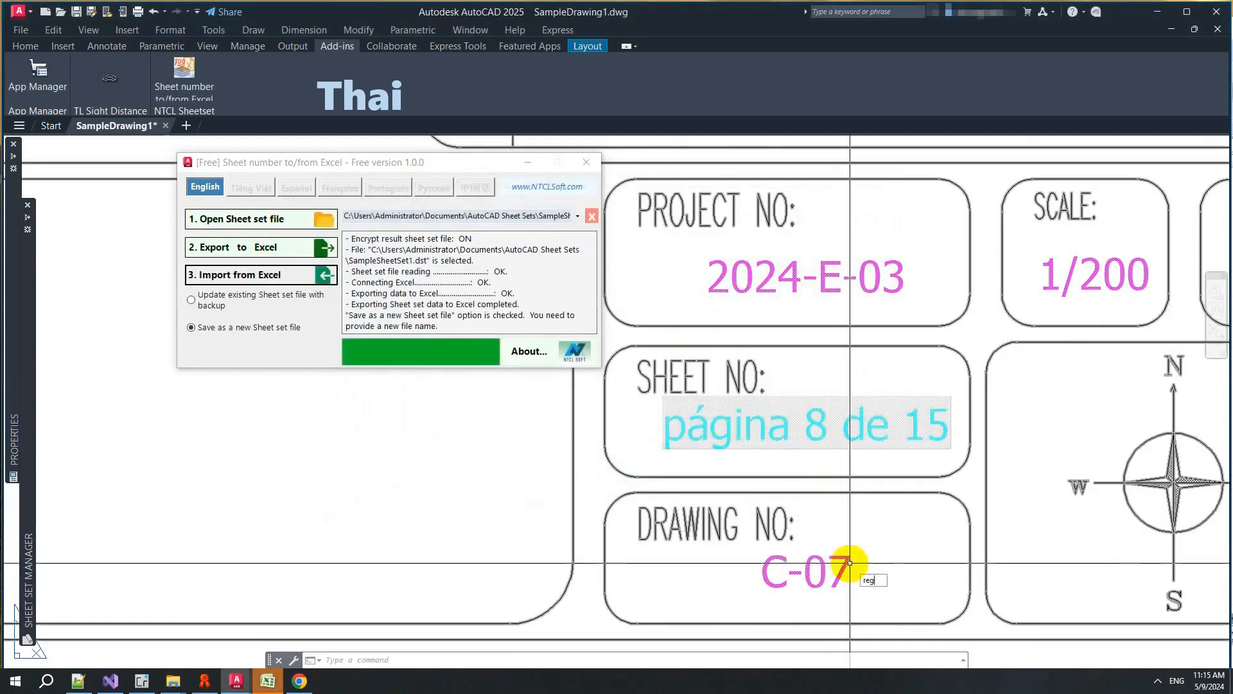
{"action": "left_click", "coordinate": [917, 594]}
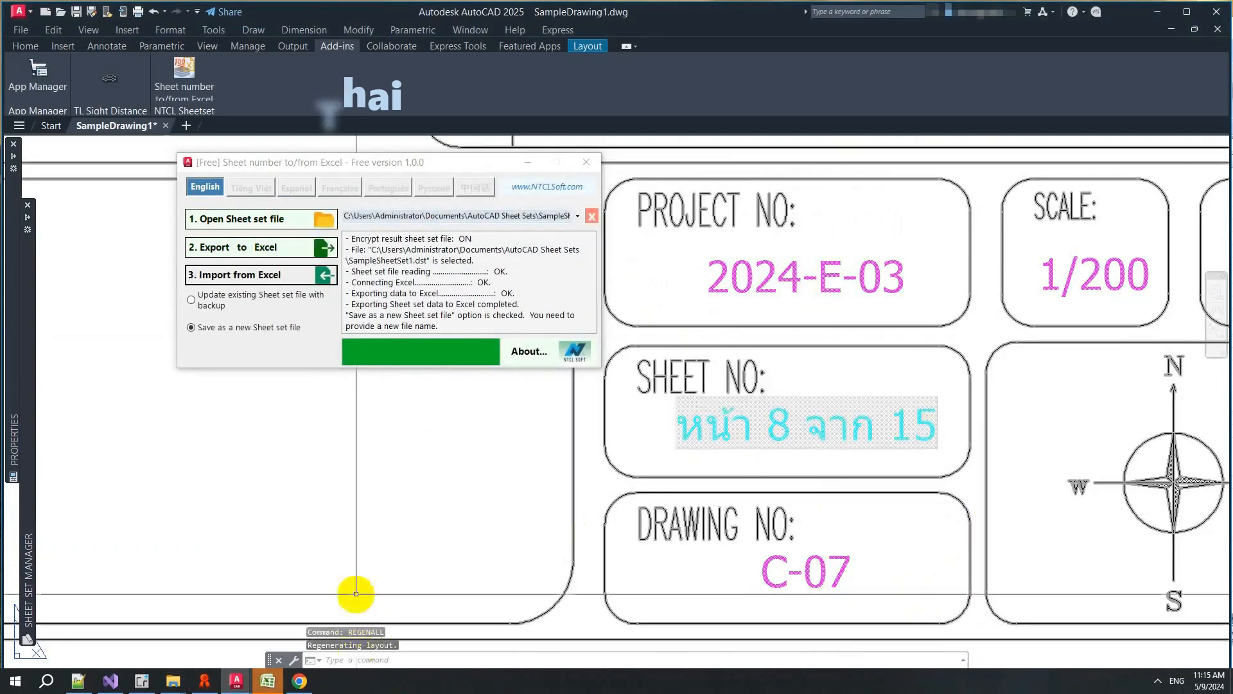
Examine the SHEET NO field in the title blocks of layouts 10 and 04
{"action": "mouse_move", "coordinate": [269, 684]}
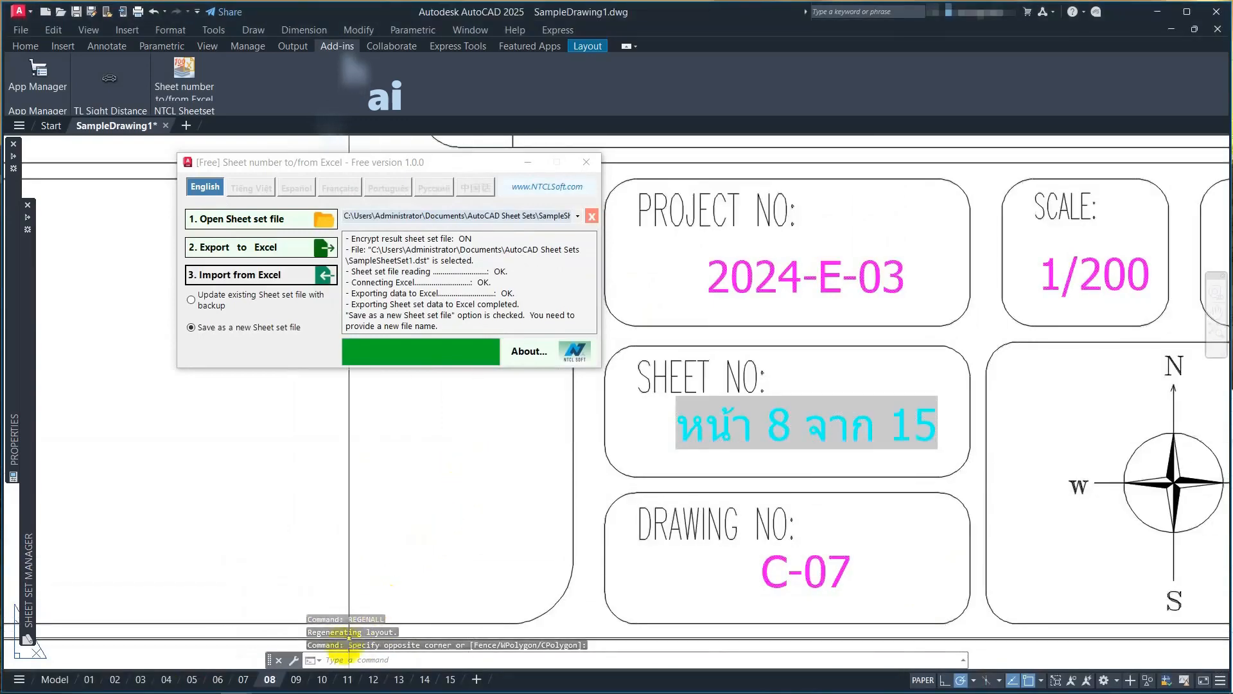
{"action": "left_click", "coordinate": [321, 679]}
{"action": "middle_click_drag", "start_coordinate": [964, 450], "coordinate": [286, 482]}
{"action": "middle_click_drag", "start_coordinate": [899, 479], "coordinate": [370, 506]}
{"action": "scroll", "coordinate": [785, 487], "scroll_direction": "up", "scroll_amount": 4}
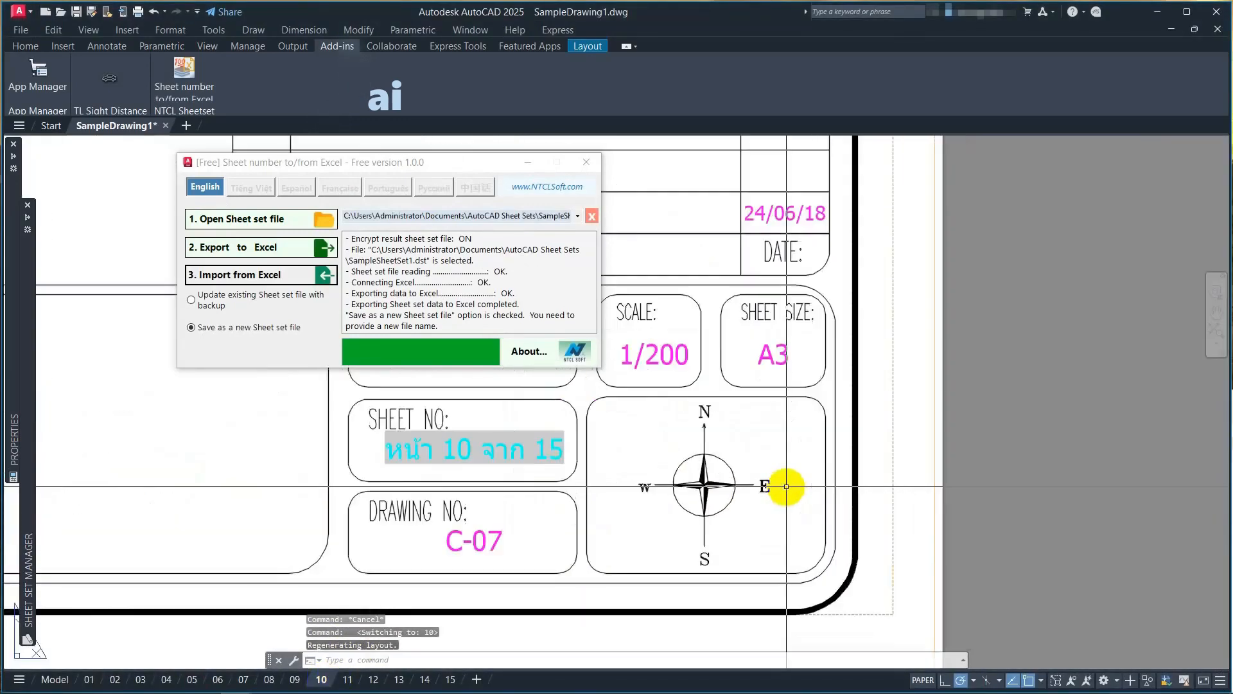
{"action": "scroll", "coordinate": [509, 492], "scroll_direction": "up", "scroll_amount": 2}
{"action": "left_click", "coordinate": [167, 679]}
{"action": "middle_click_drag", "start_coordinate": [803, 467], "coordinate": [212, 491]}
{"action": "middle_click_drag", "start_coordinate": [1104, 467], "coordinate": [566, 505]}
{"action": "scroll", "coordinate": [679, 486], "scroll_direction": "up", "scroll_amount": 4}
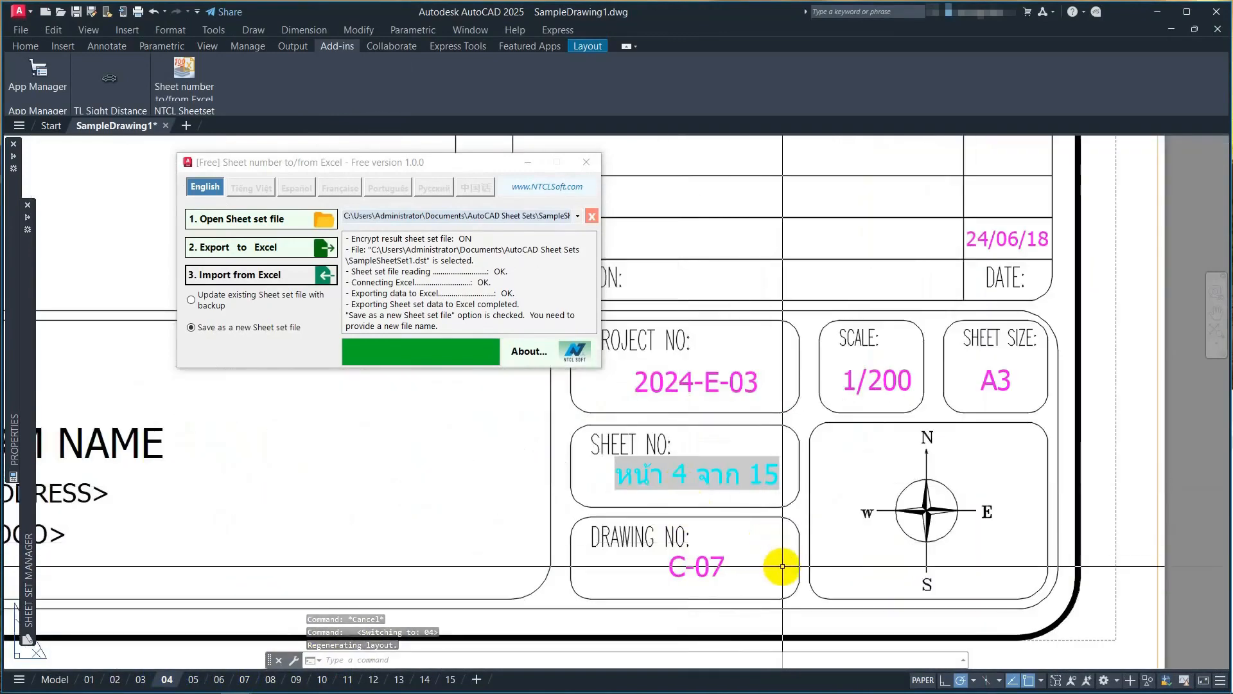
View the Sheet number to/from Excel add-in's About information in English, Vietnamese and Portuguese, closing it each time
{"action": "left_click", "coordinate": [579, 218]}
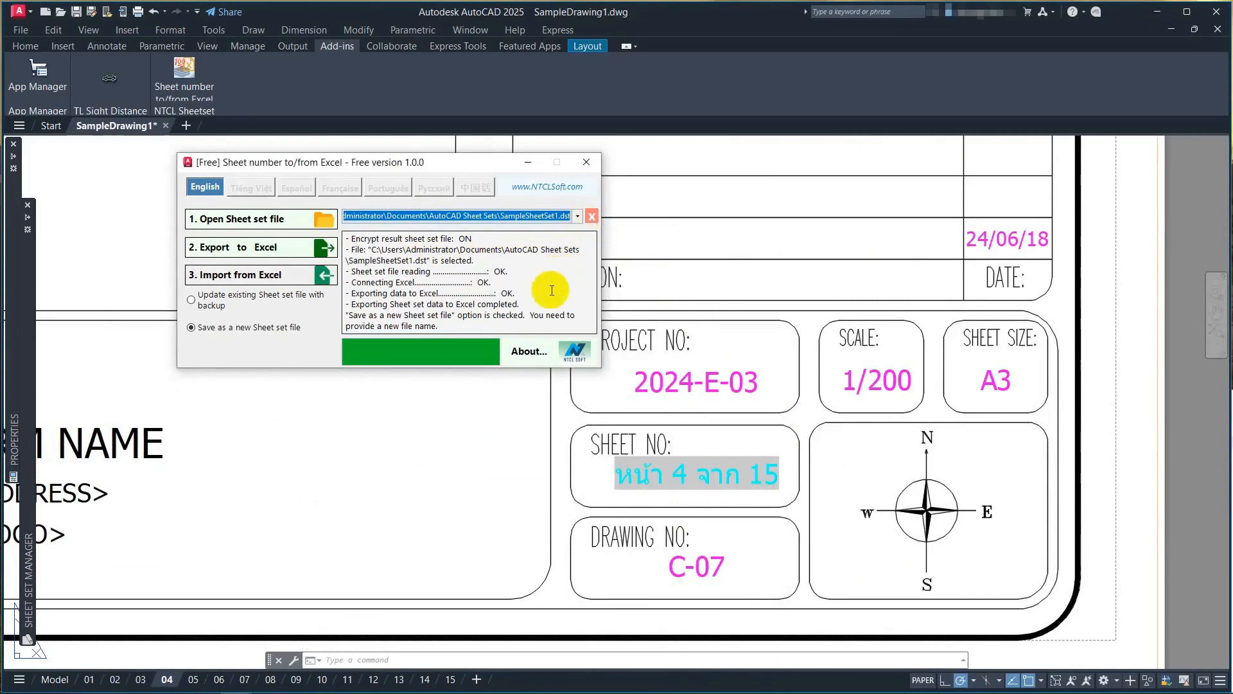
{"action": "left_click", "coordinate": [528, 351]}
{"action": "left_click", "coordinate": [530, 161]}
{"action": "left_click", "coordinate": [525, 350]}
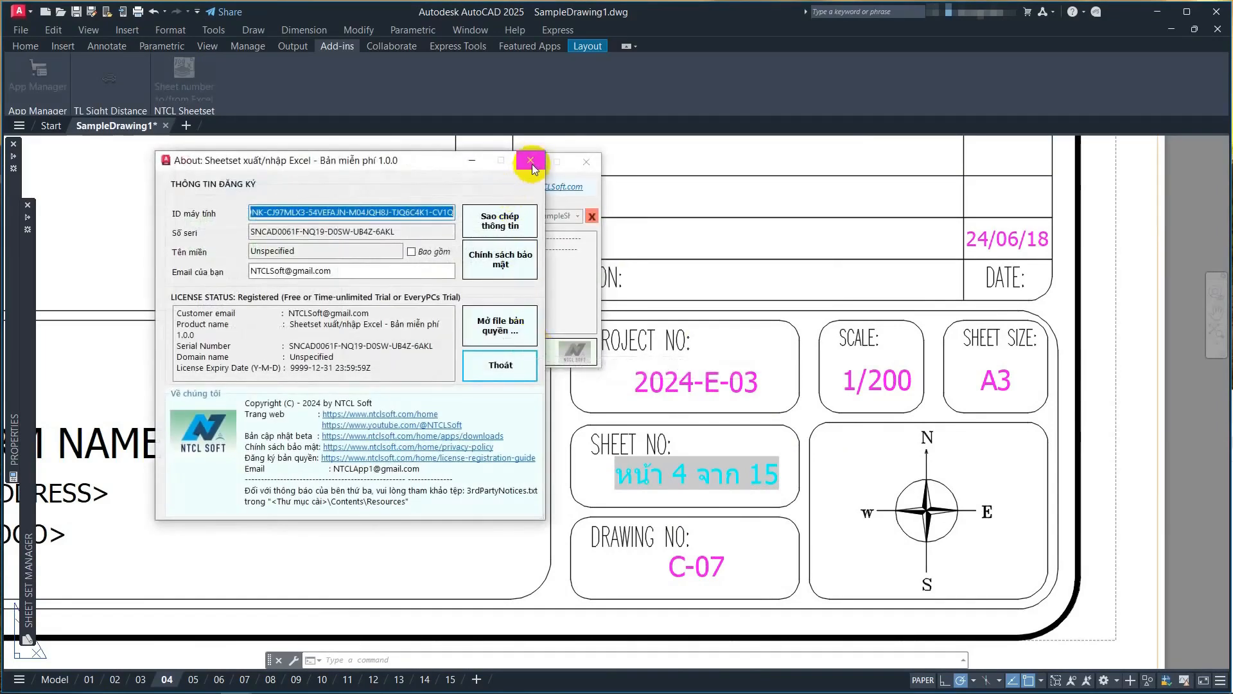
{"action": "left_click", "coordinate": [532, 165]}
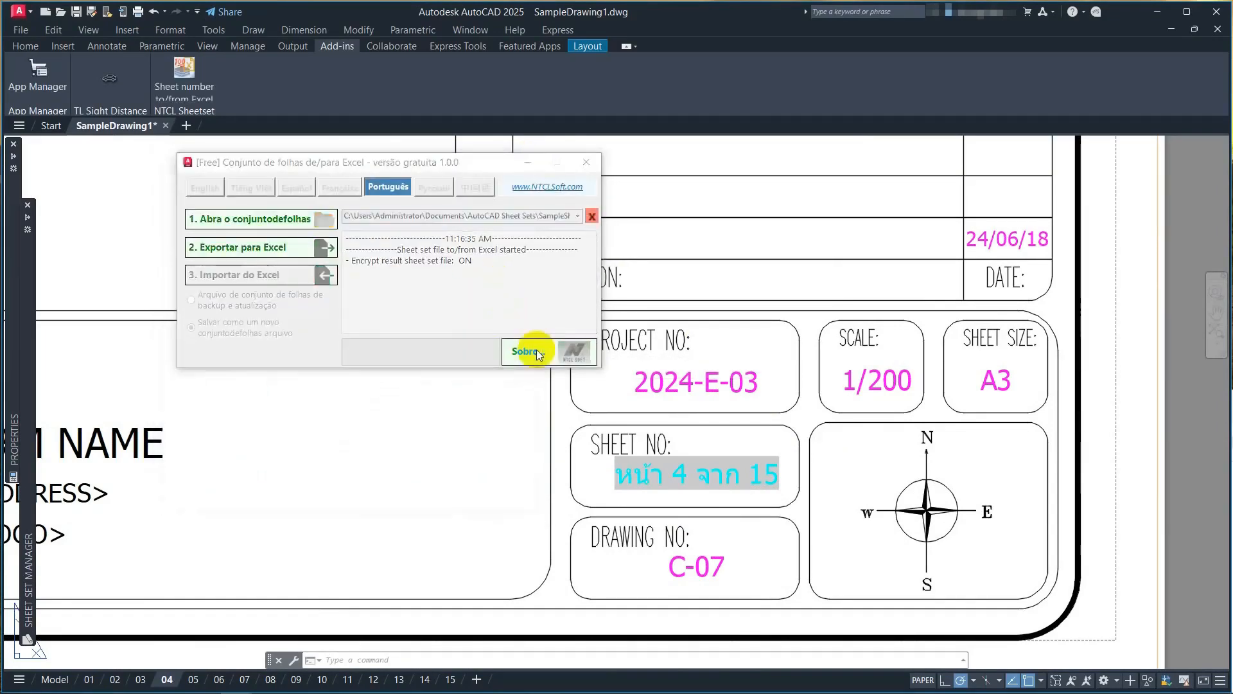
{"action": "left_click", "coordinate": [524, 350]}
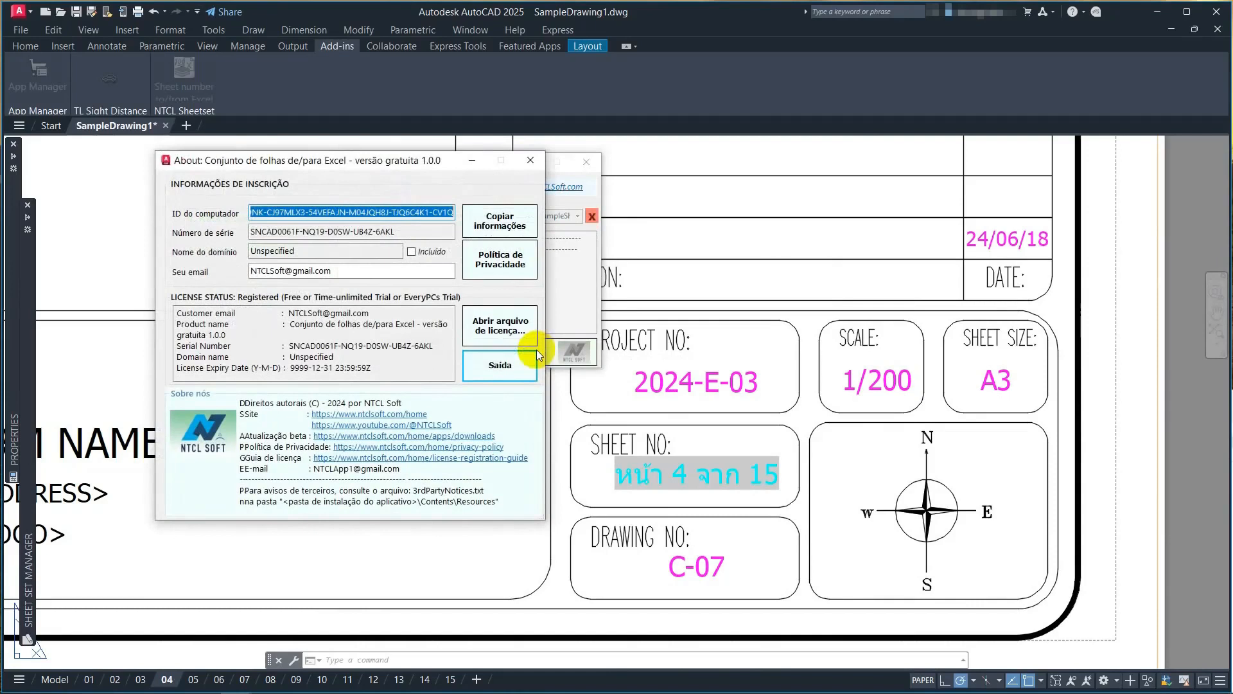
{"action": "left_click", "coordinate": [530, 165]}
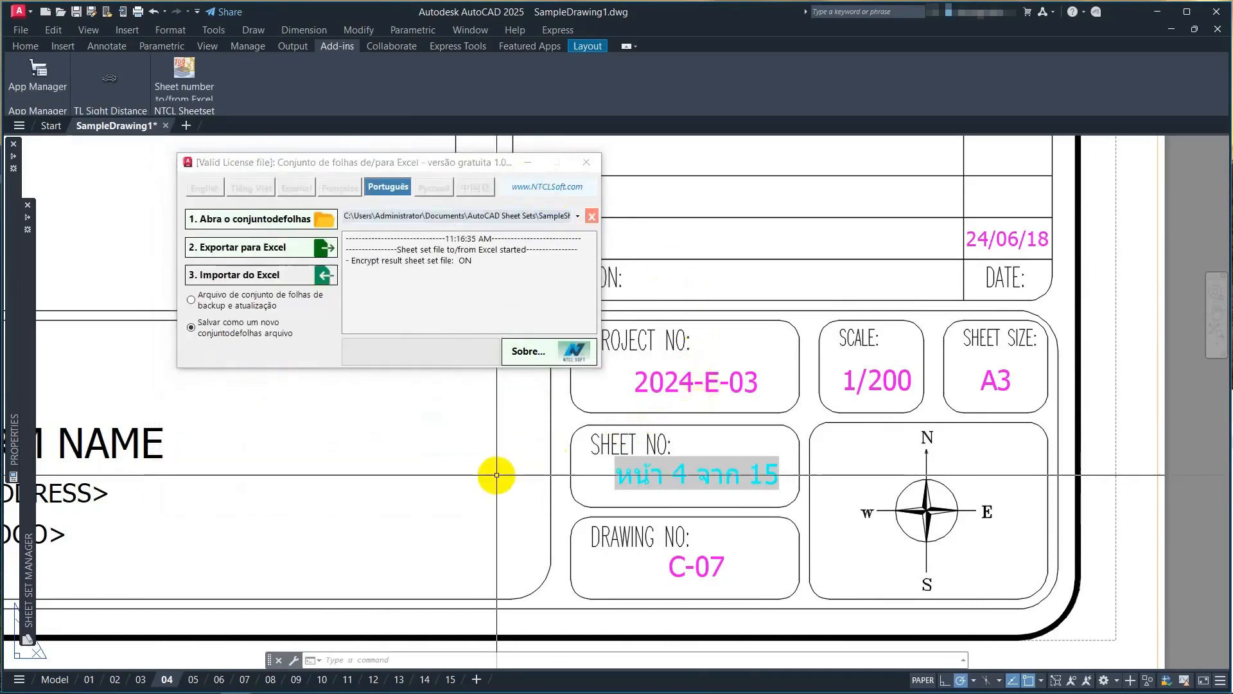